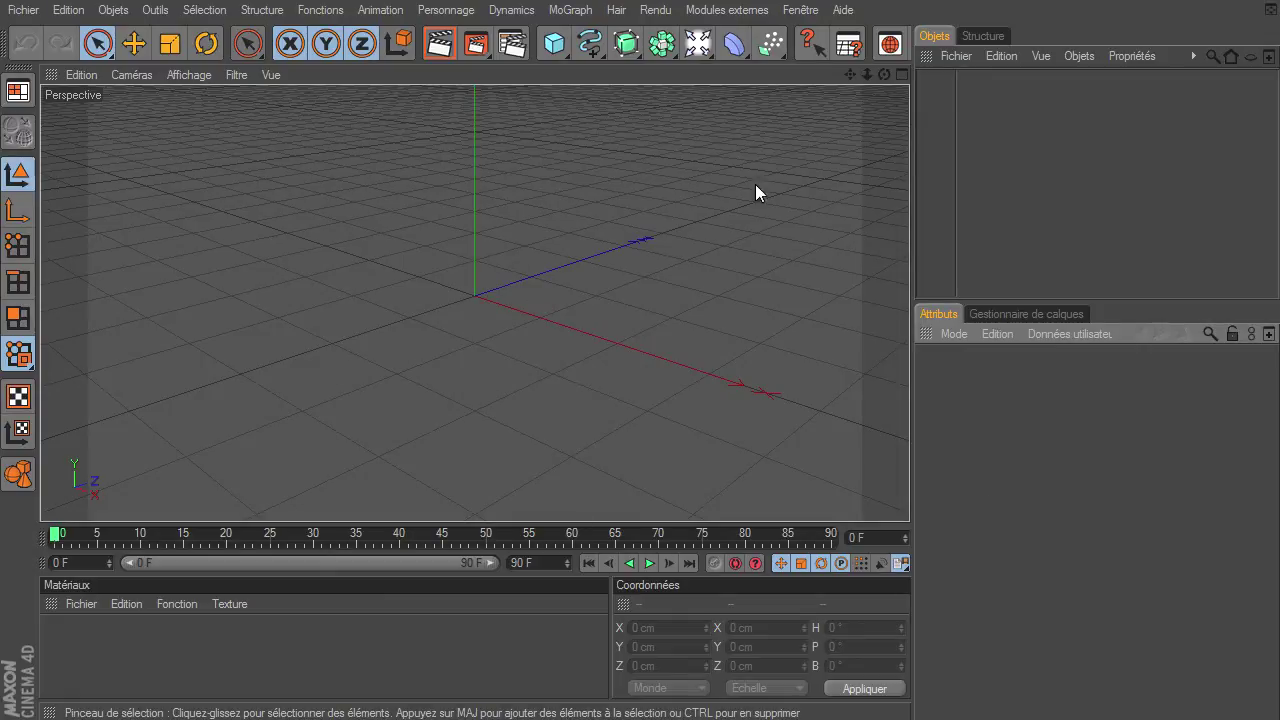
# Step: Add a Sphere primitive to the scene at the origin
pyautogui.moveTo(882, 73); pyautogui.dragTo(909, 495)
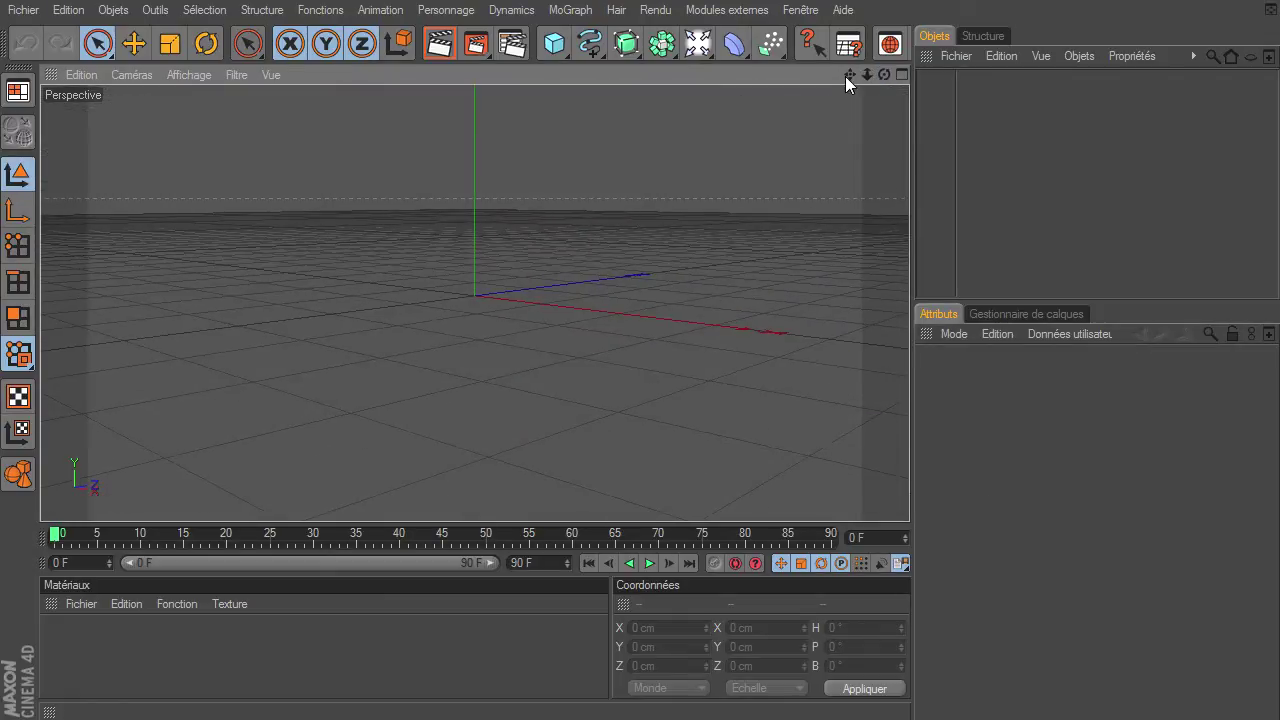
pyautogui.moveTo(845, 76); pyautogui.dragTo(909, 495)
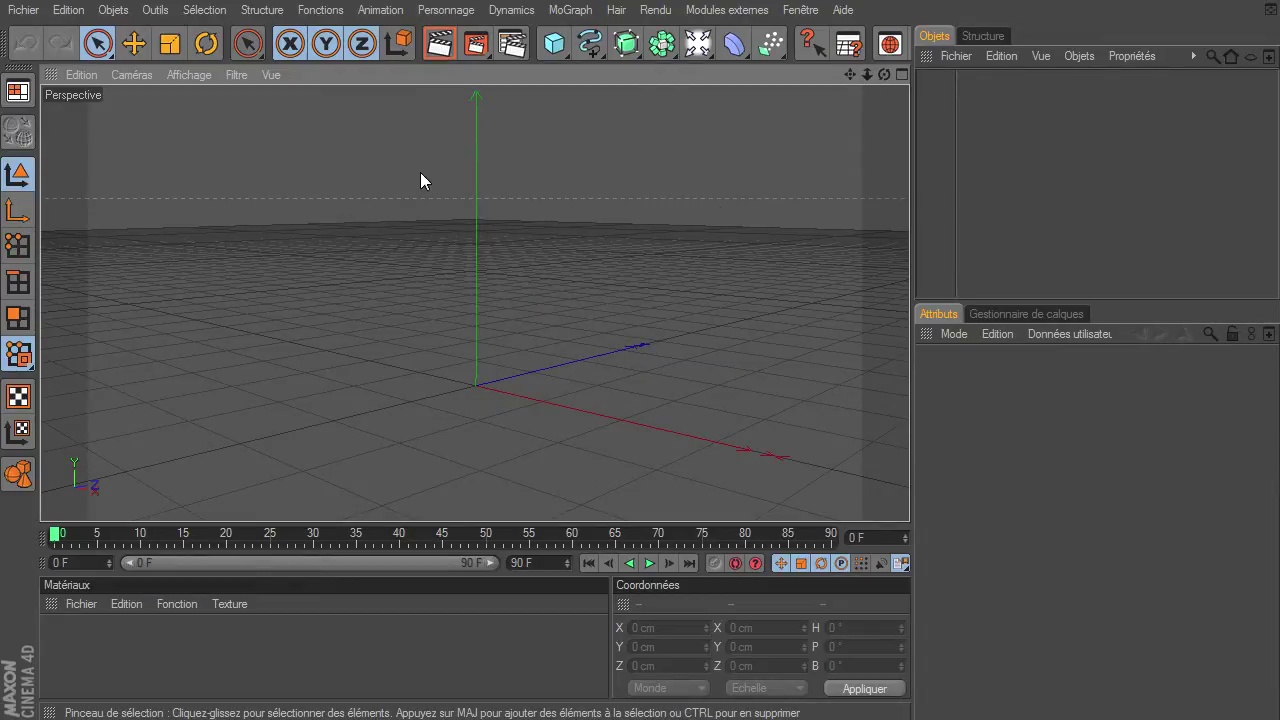
pyautogui.click(554, 43)
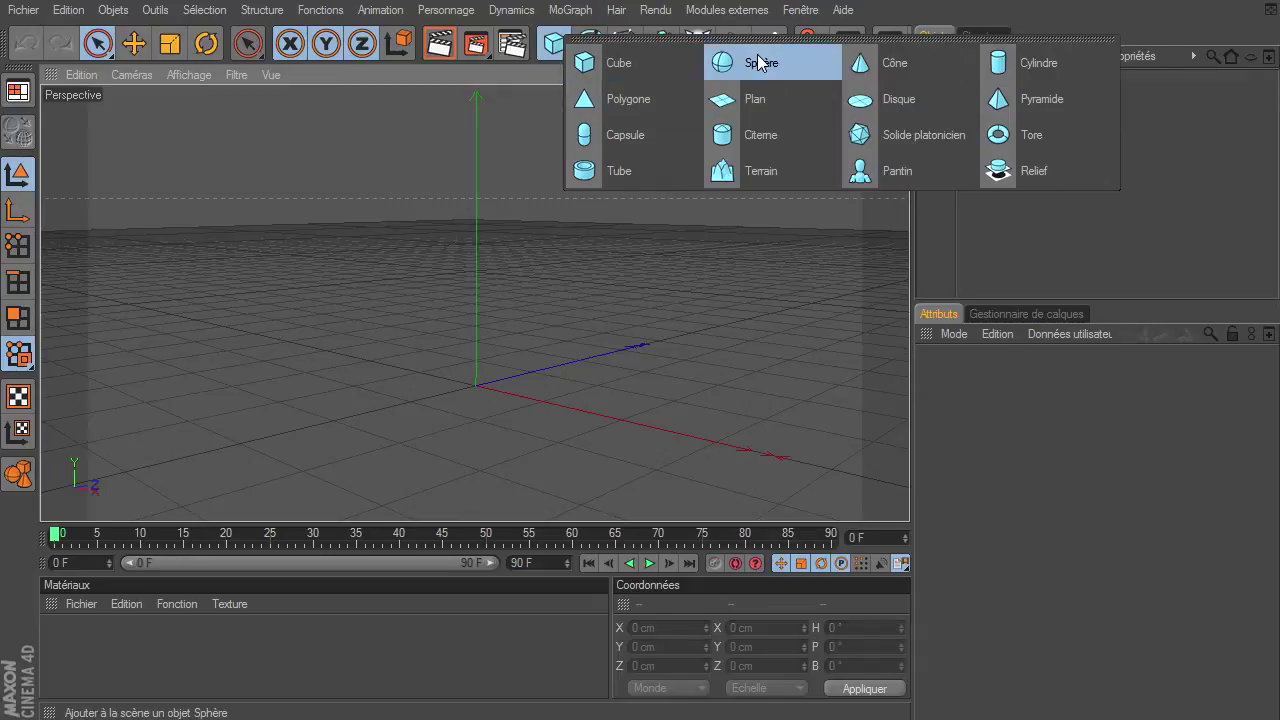
pyautogui.click(759, 62)
# Step: Extend the animation end frame and the preview range to frame 250
pyautogui.scroll(-3, 909, 495)
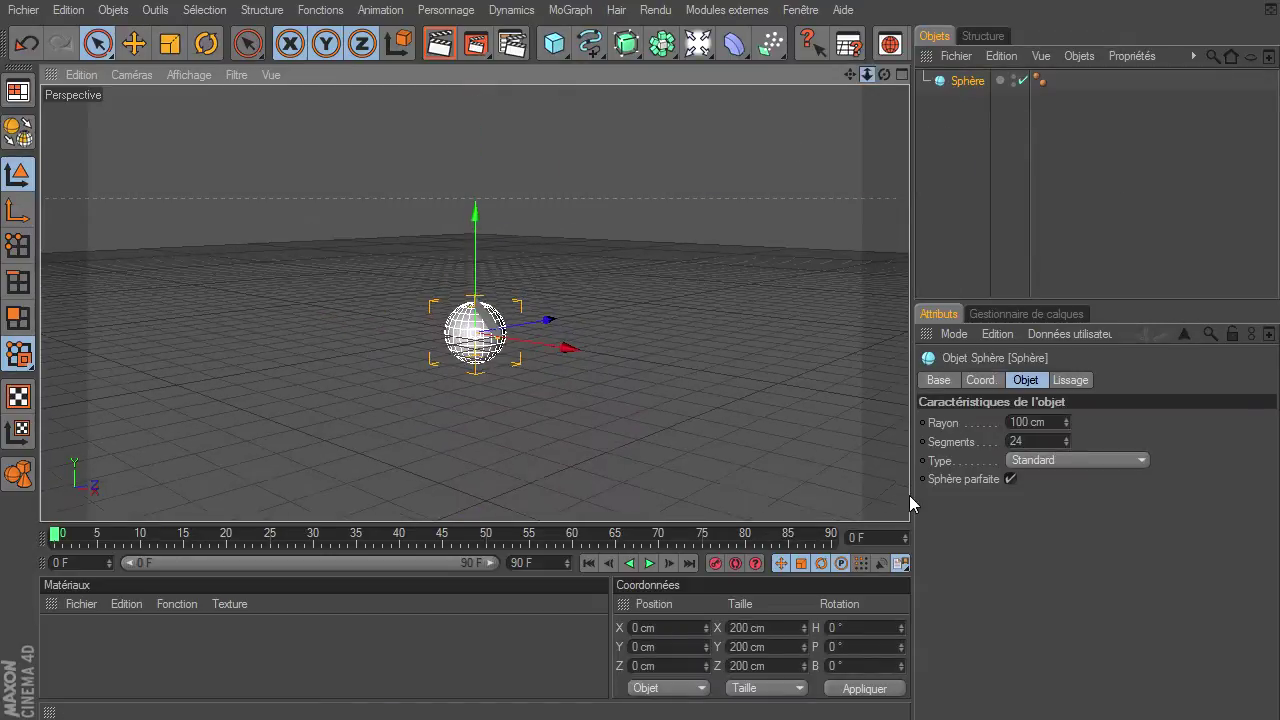
pyautogui.click(549, 566)
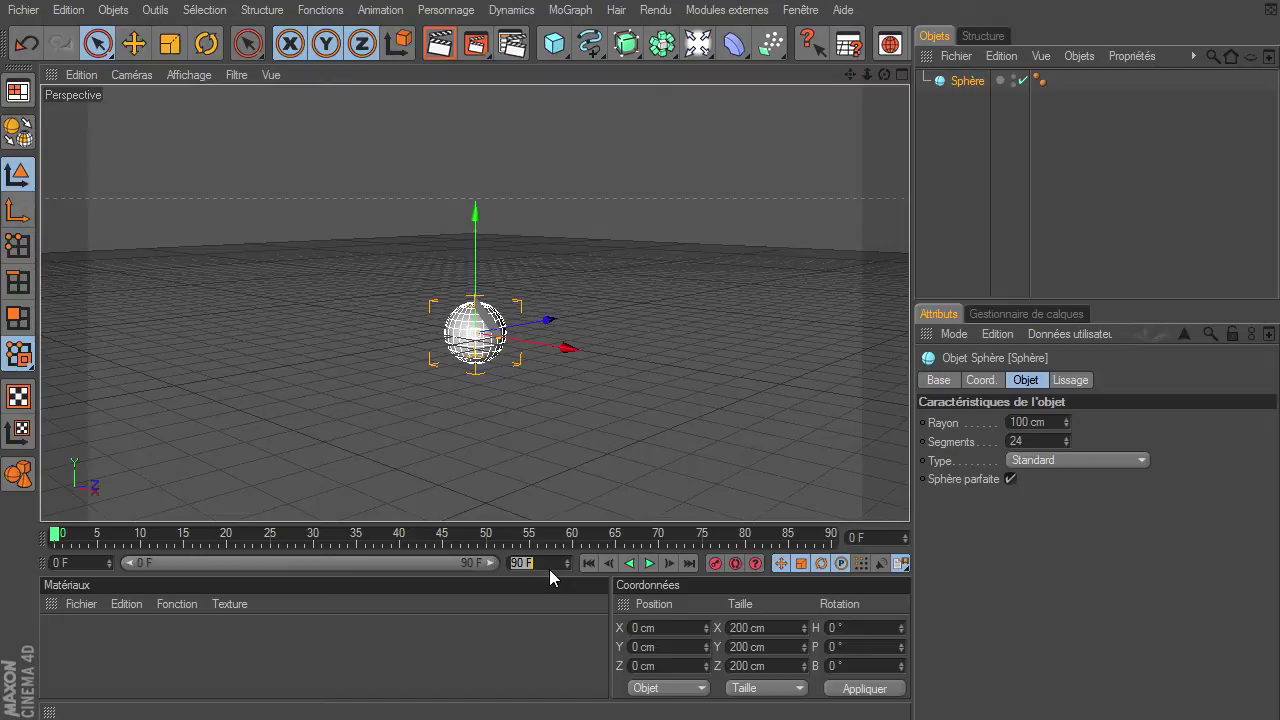
pyautogui.write('250')
pyautogui.press('Return')
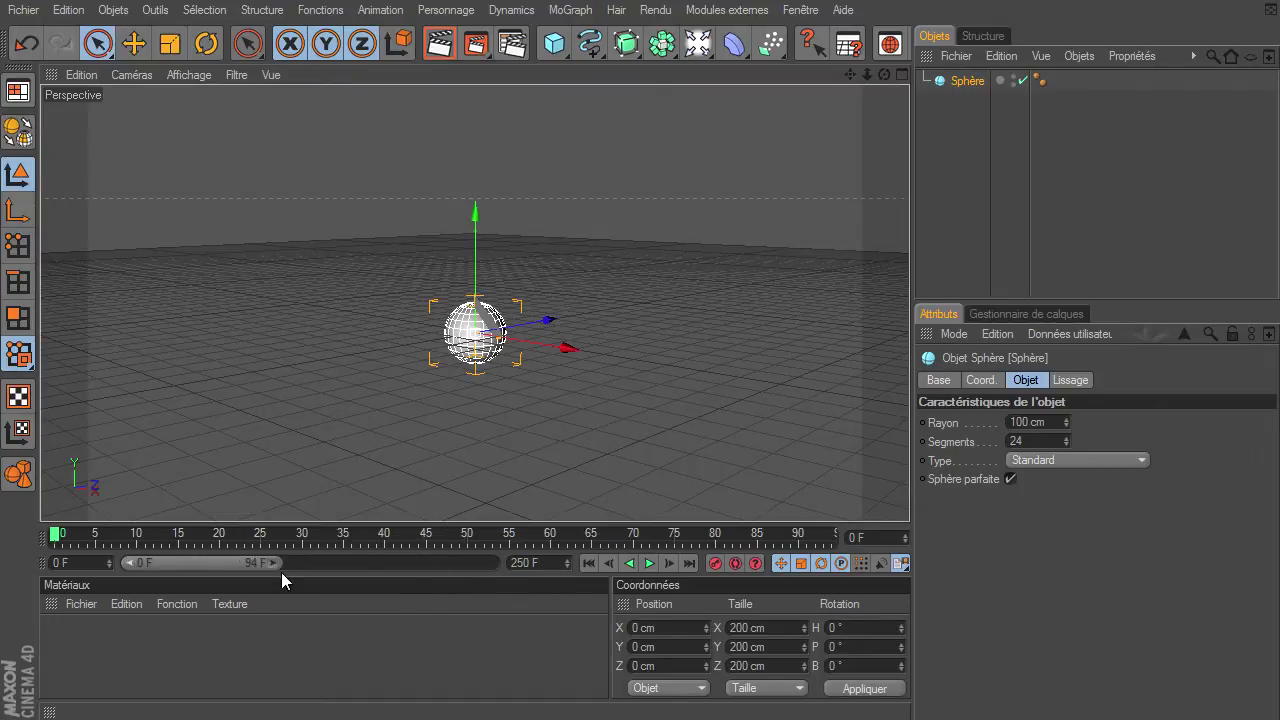
pyautogui.moveTo(264, 566); pyautogui.dragTo(492, 566)
pyautogui.moveTo(884, 74)
pyautogui.mouseDown()
pyautogui.moveTo(497, 330)
pyautogui.moveTo(910, 503)
pyautogui.mouseUp()
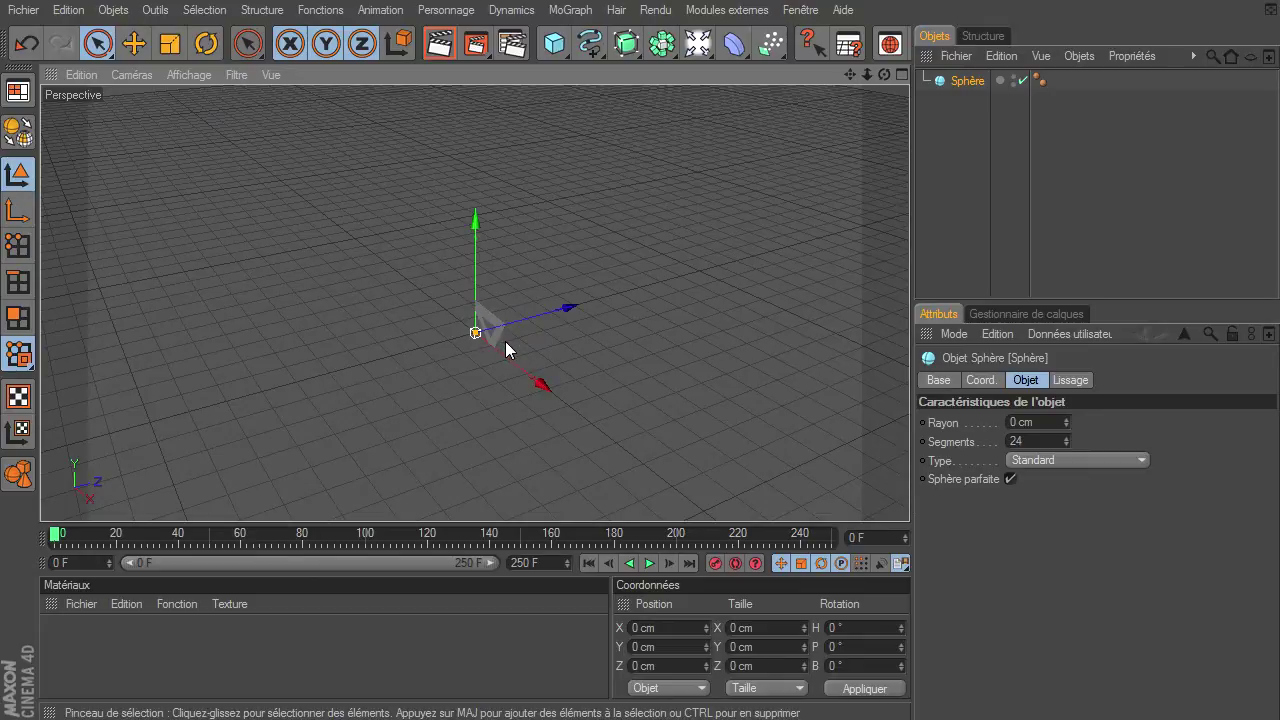
# Step: Undo the accidental radius change and place the sphere at its starting position
pyautogui.hotkey('ctrl', 'z')
pyautogui.moveTo(910, 503); pyautogui.dragTo(900, 508)
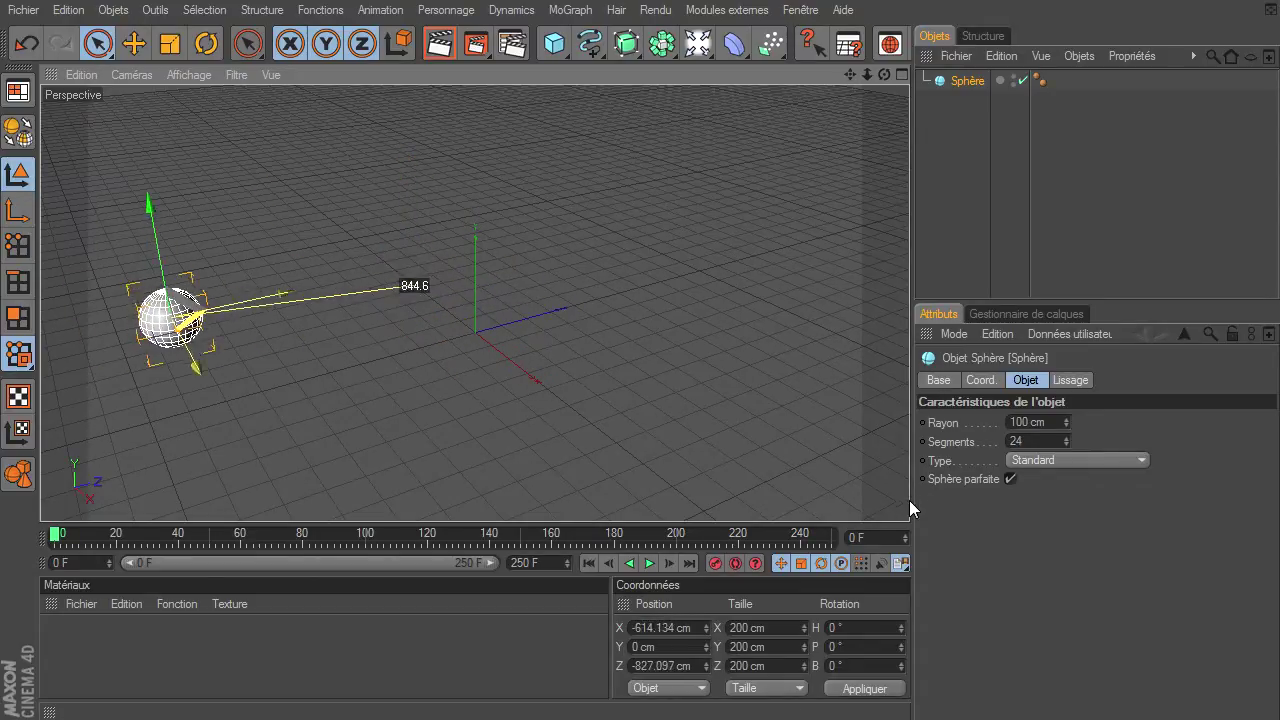
pyautogui.moveTo(900, 508); pyautogui.dragTo(905, 503)
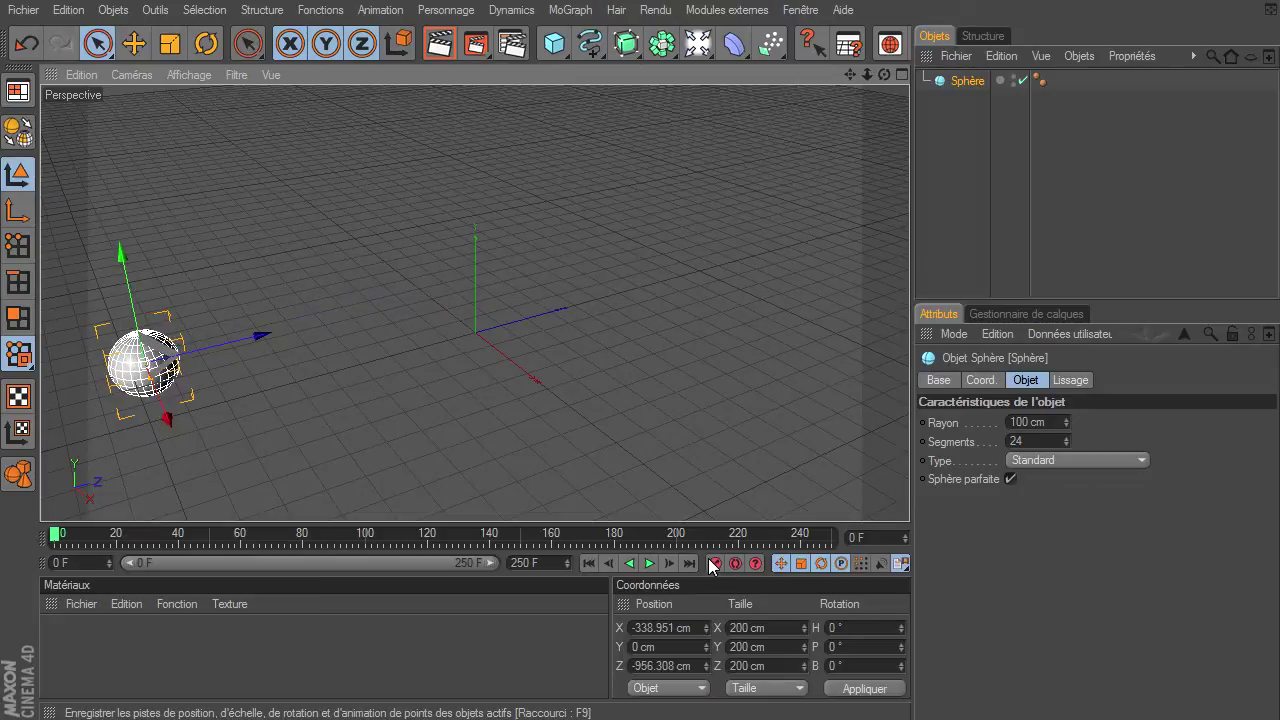
# Step: Record position keyframes at frame 58 (upper right) and frame 136 (raised higher)
pyautogui.click(234, 540)
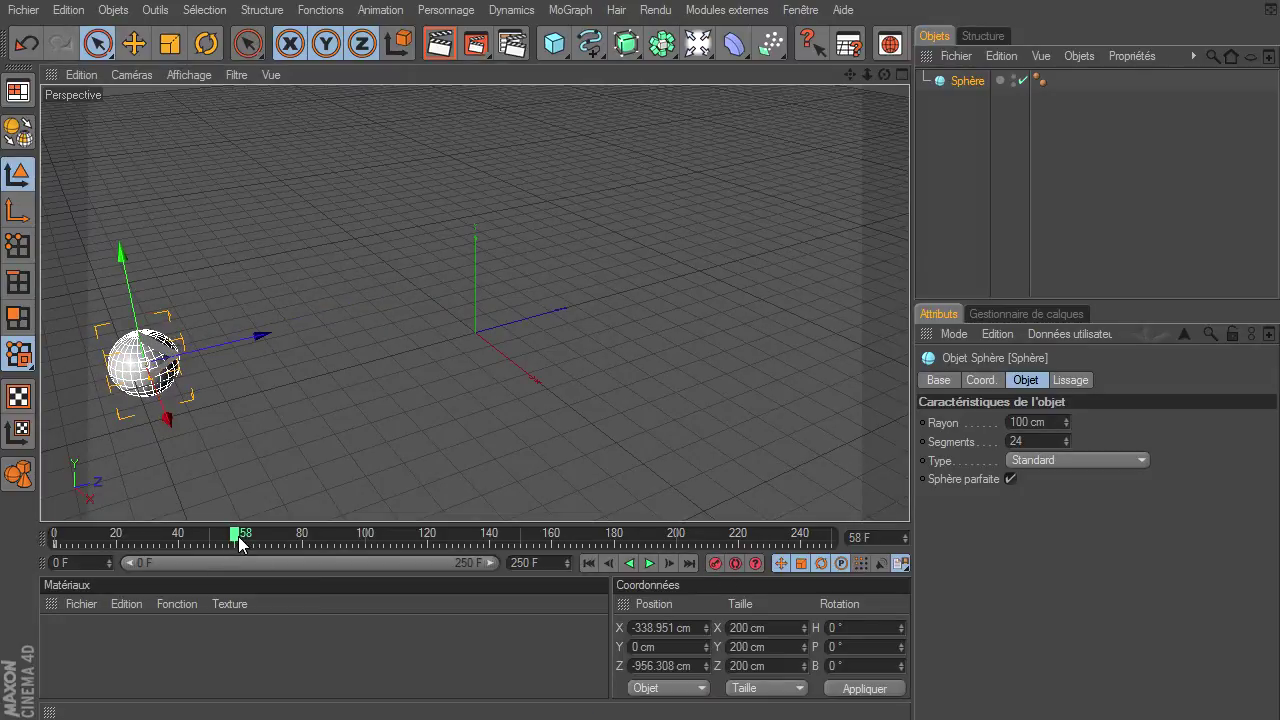
pyautogui.moveTo(145, 363)
pyautogui.mouseDown()
pyautogui.moveTo(912, 503)
pyautogui.moveTo(778, 444)
pyautogui.mouseUp()
pyautogui.click(715, 563)
pyautogui.click(486, 540)
pyautogui.moveTo(761, 462); pyautogui.dragTo(773, 454)
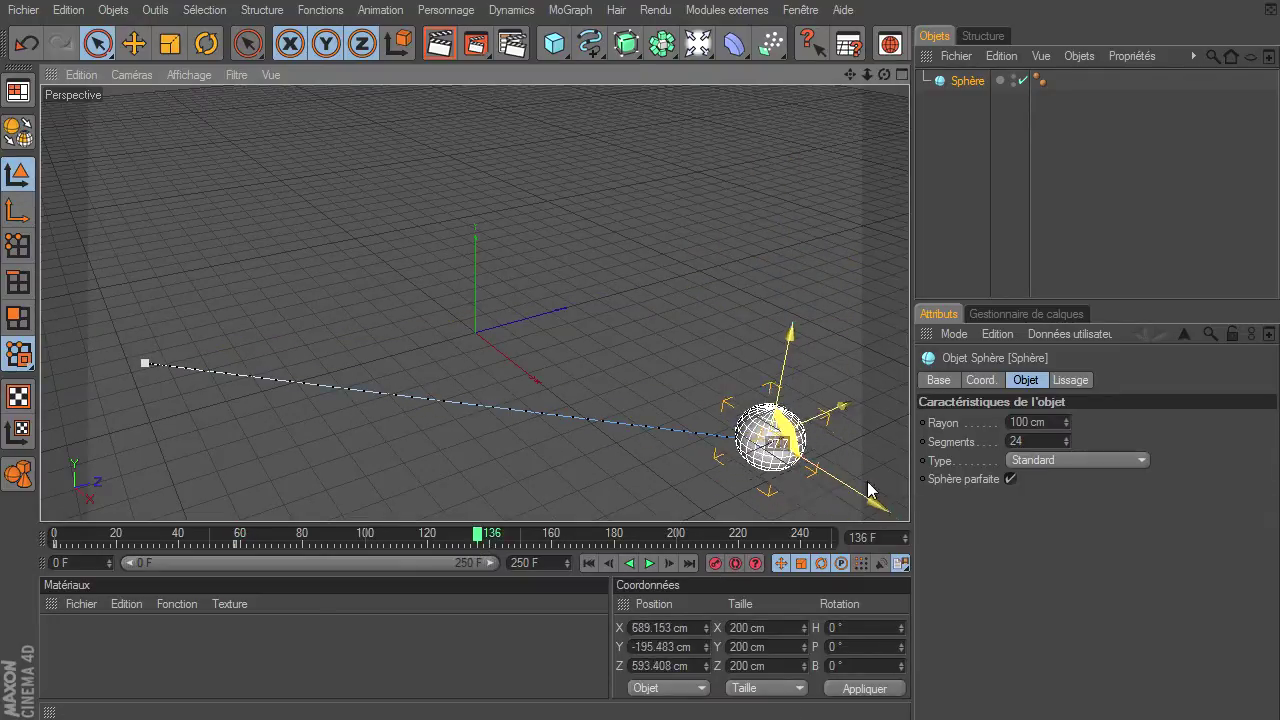
pyautogui.click(715, 563)
# Step: Record position keyframes at frame 176 (lower left) and frame 213 (near centre)
pyautogui.click(601, 540)
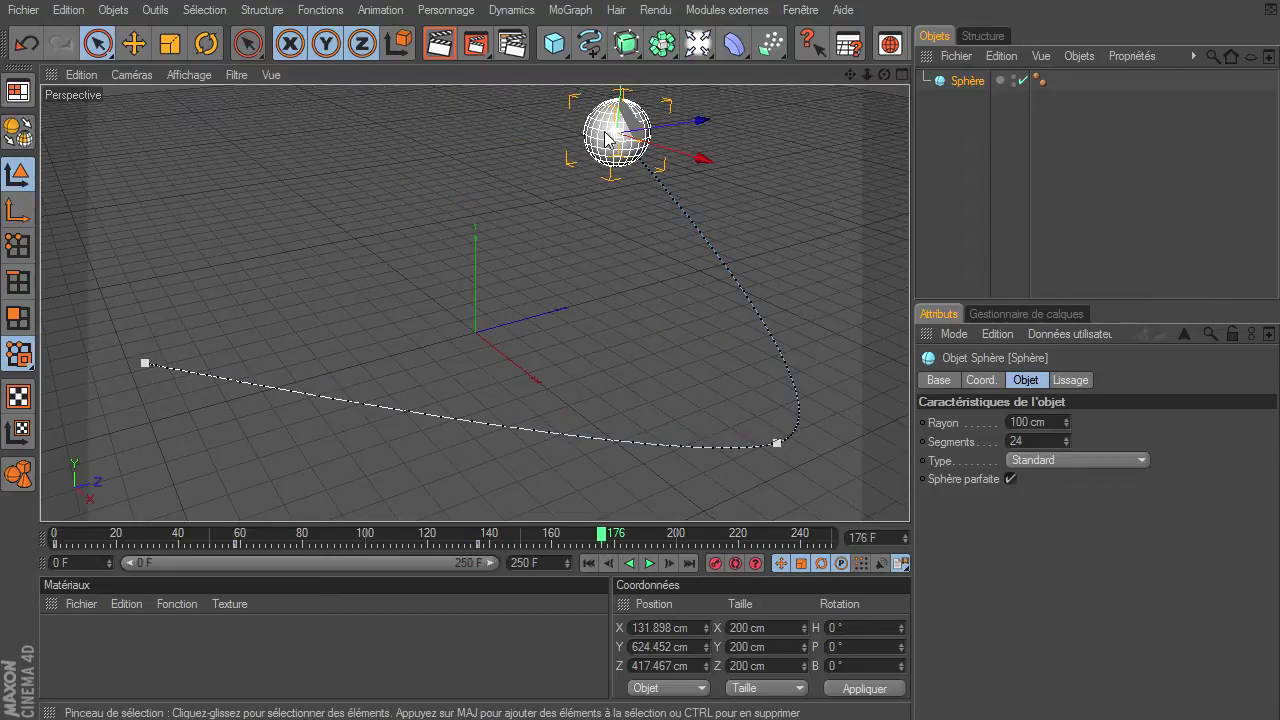
pyautogui.moveTo(905, 505); pyautogui.dragTo(882, 236)
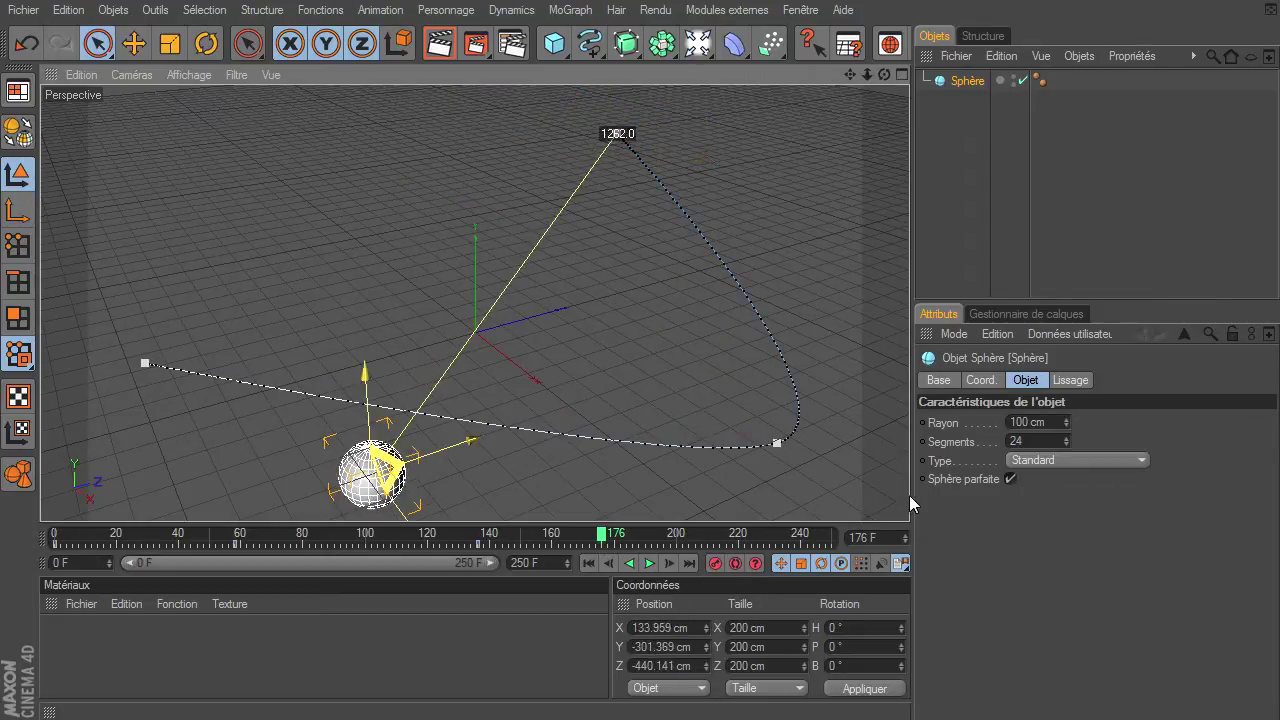
pyautogui.click(715, 563)
pyautogui.click(716, 535)
pyautogui.moveTo(388, 460); pyautogui.dragTo(381, 490)
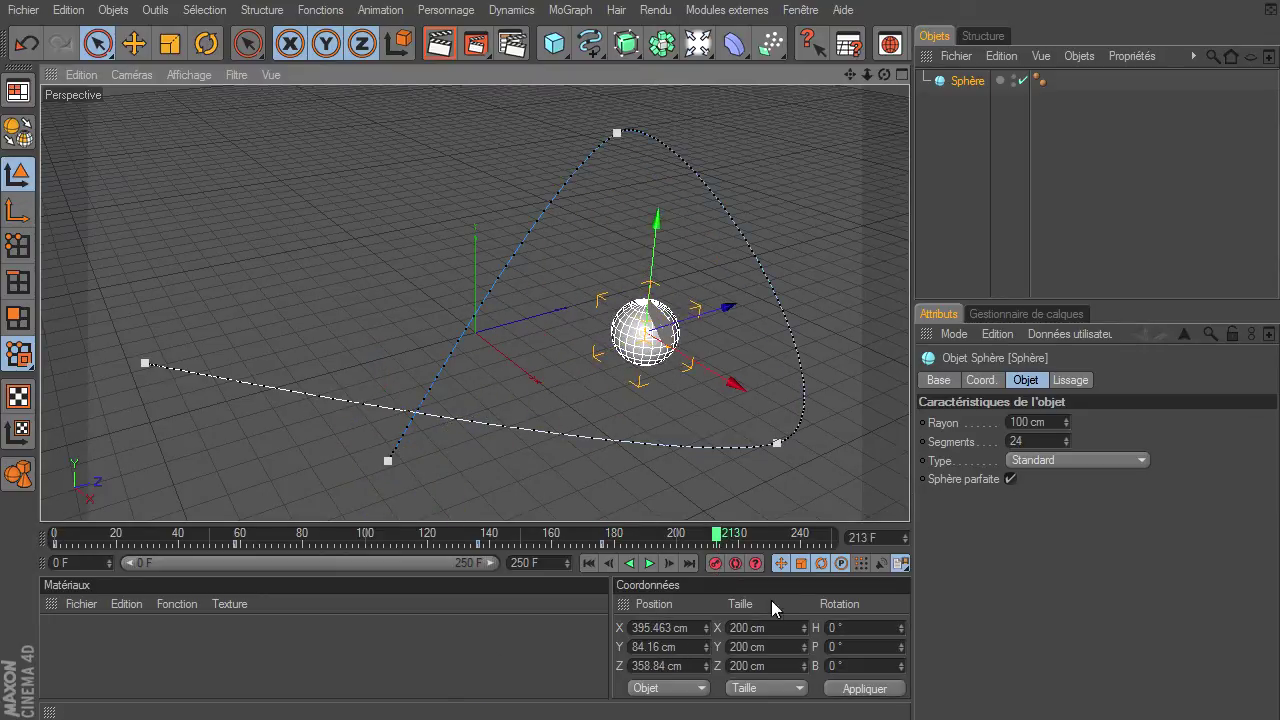
pyautogui.click(714, 563)
# Step: Record the final keyframe at frame 250 upper left, then rewind to frame 0 and play
pyautogui.click(690, 563)
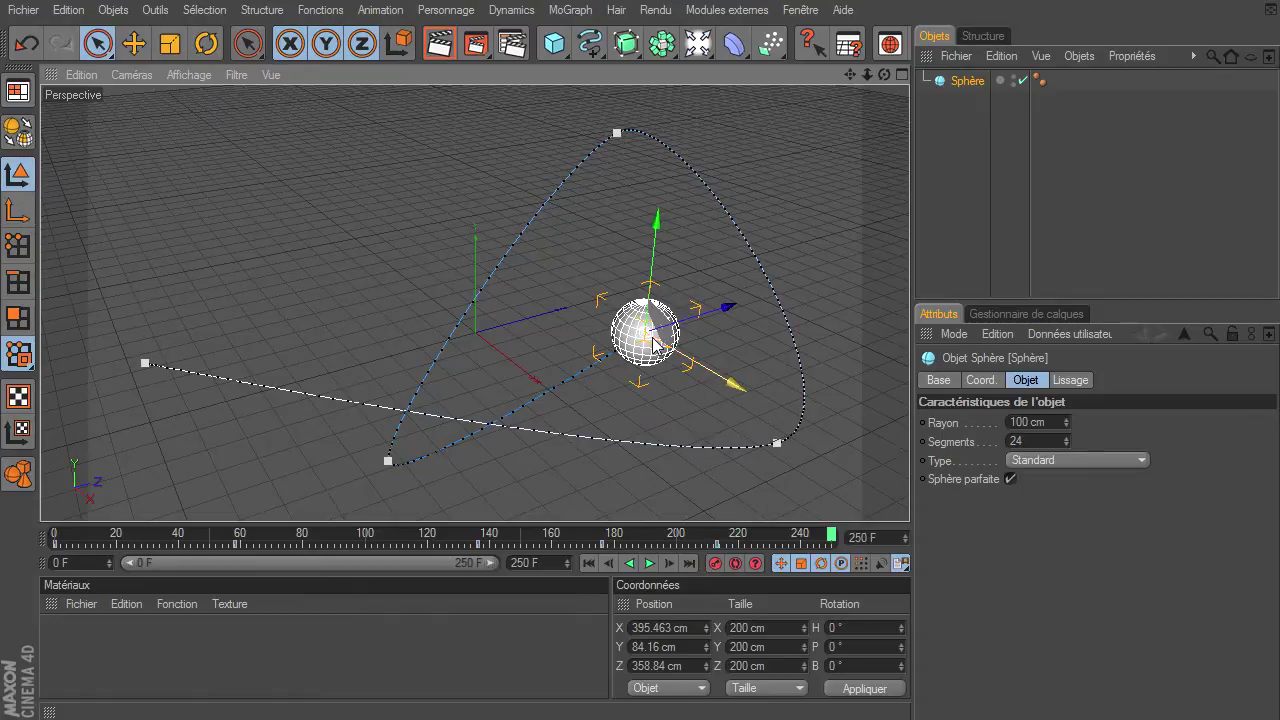
pyautogui.moveTo(645, 330); pyautogui.dragTo(165, 250)
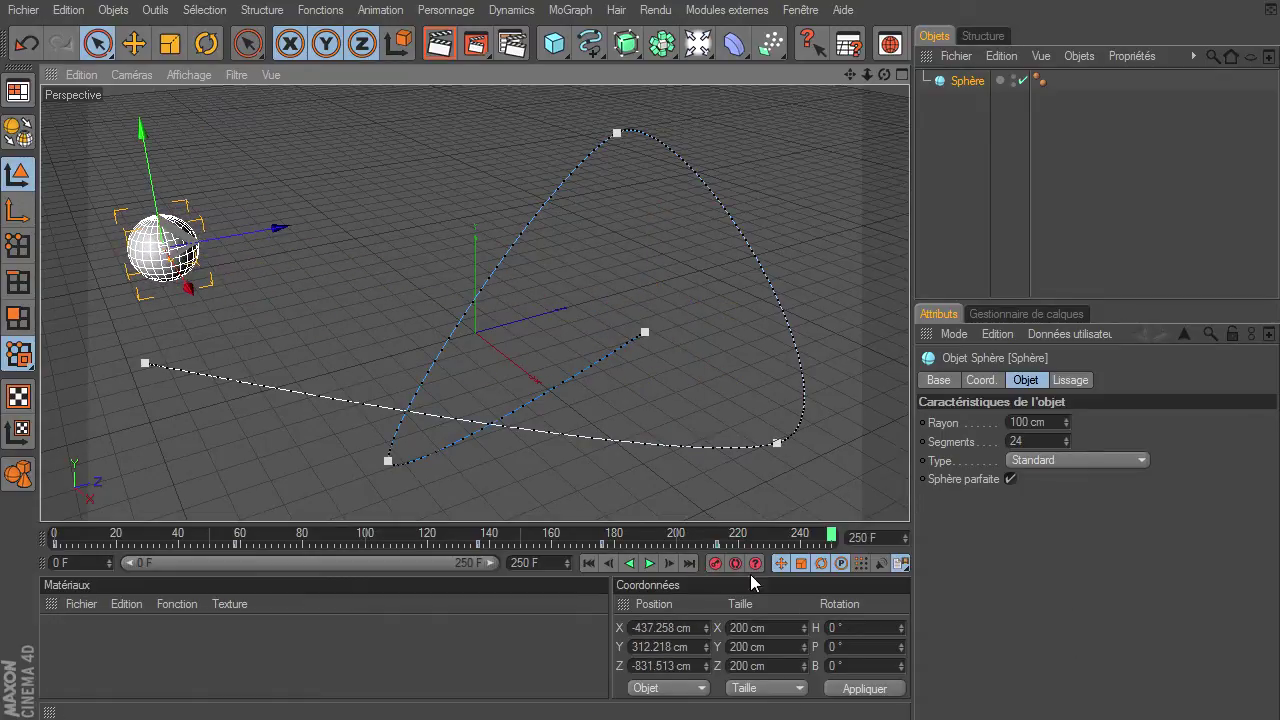
pyautogui.click(714, 563)
pyautogui.click(589, 563)
pyautogui.click(649, 563)
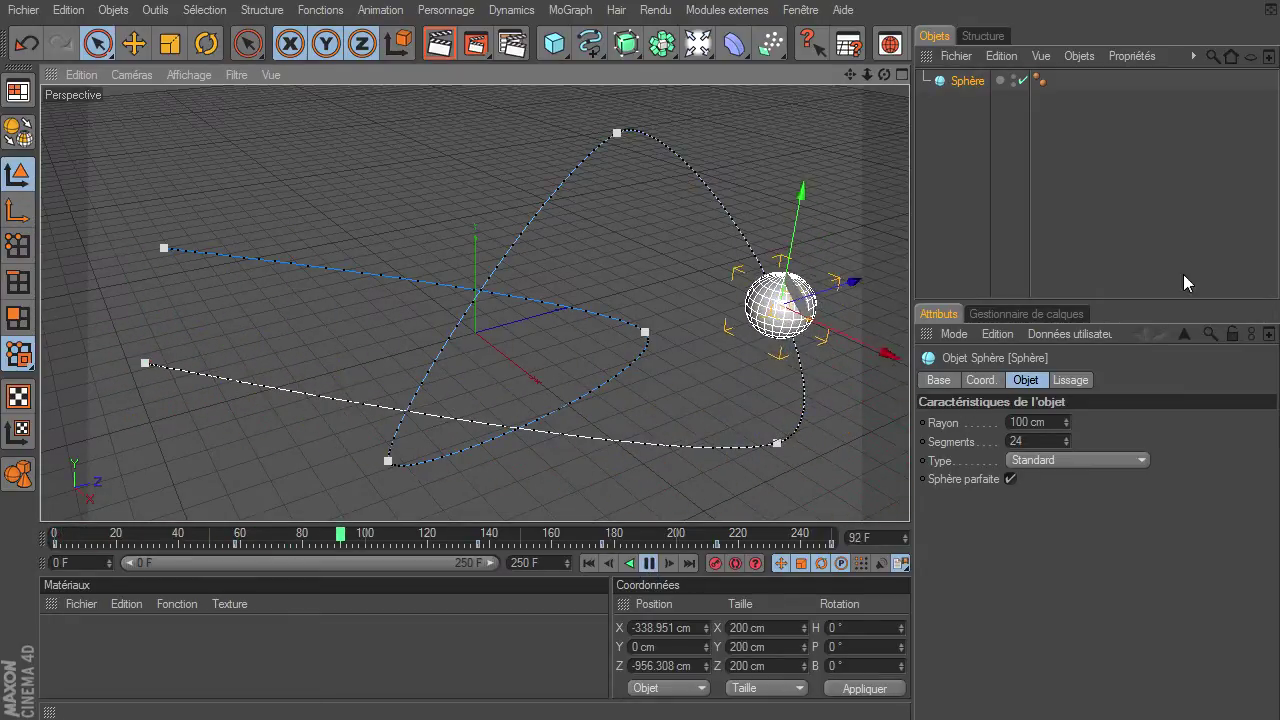
# Step: Orbit the view during playback and stop the animation at frame 66
pyautogui.moveTo(884, 74)
pyautogui.mouseDown()
pyautogui.moveTo(910, 505)
pyautogui.moveTo(860, 60)
pyautogui.mouseUp()
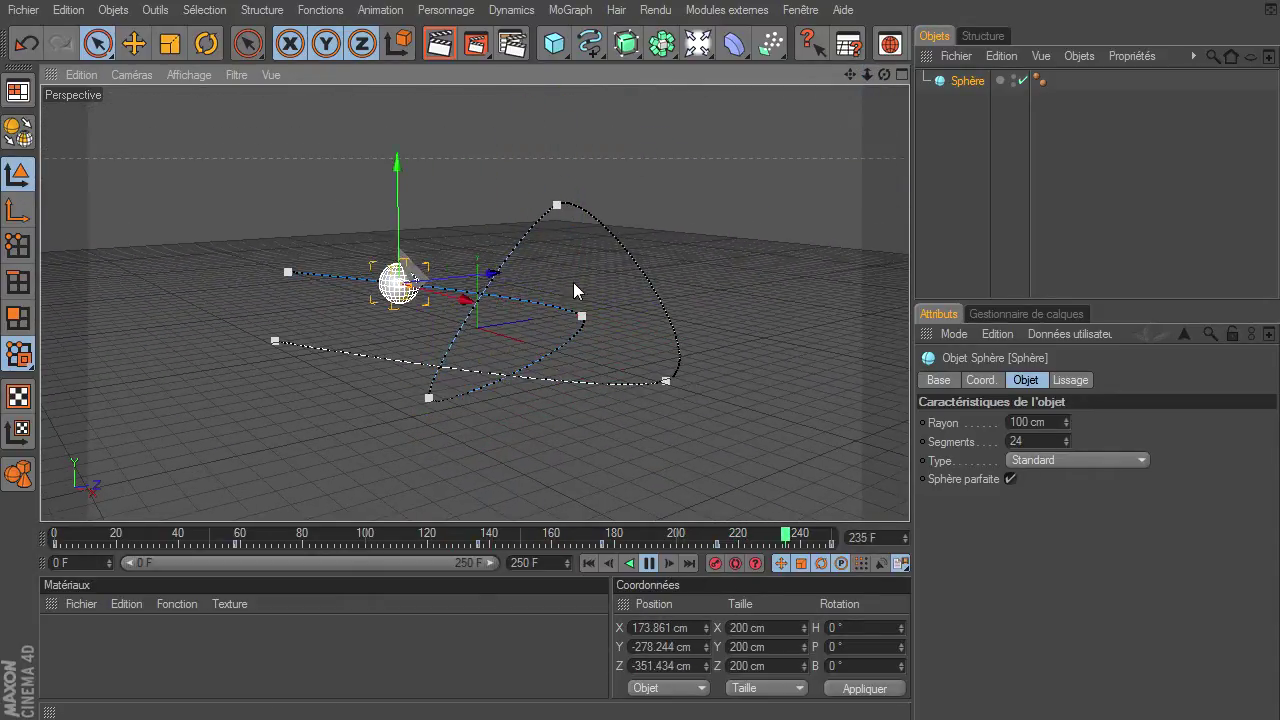
pyautogui.click(650, 564)
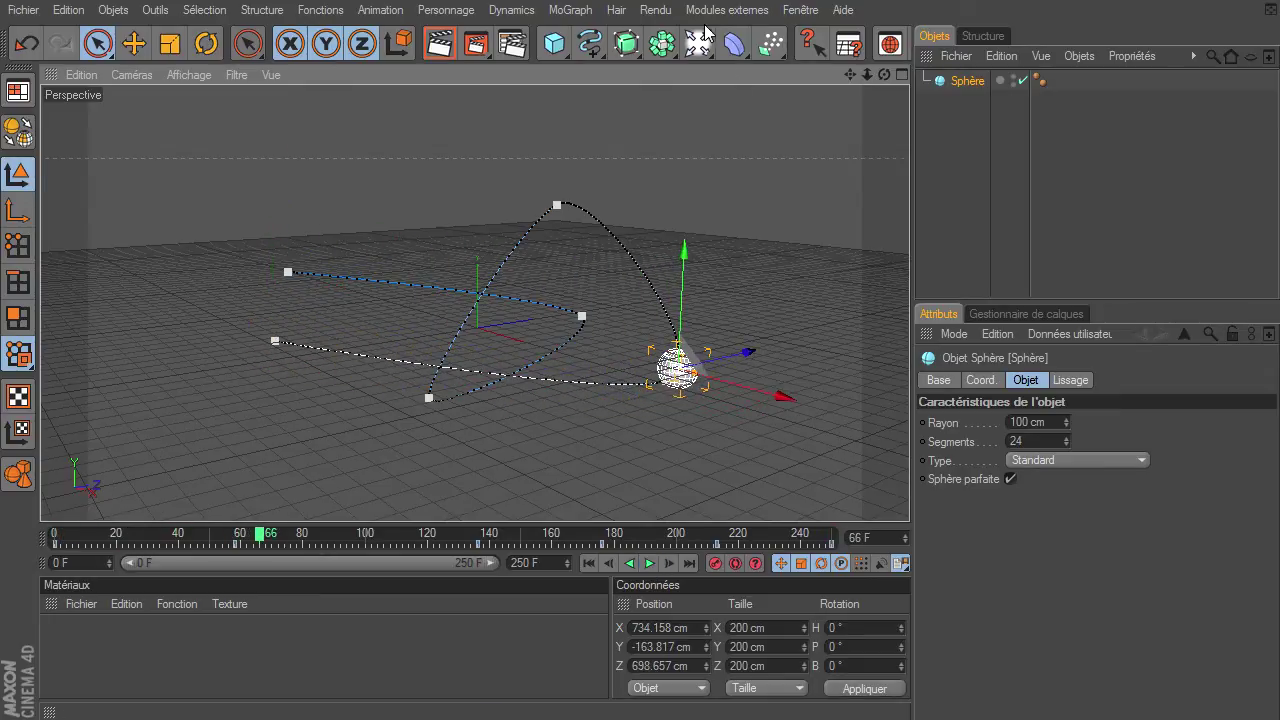
# Step: Open the Timeline (Ligne temporelle) window and zoom it out to show more keys
pyautogui.click(795, 12)
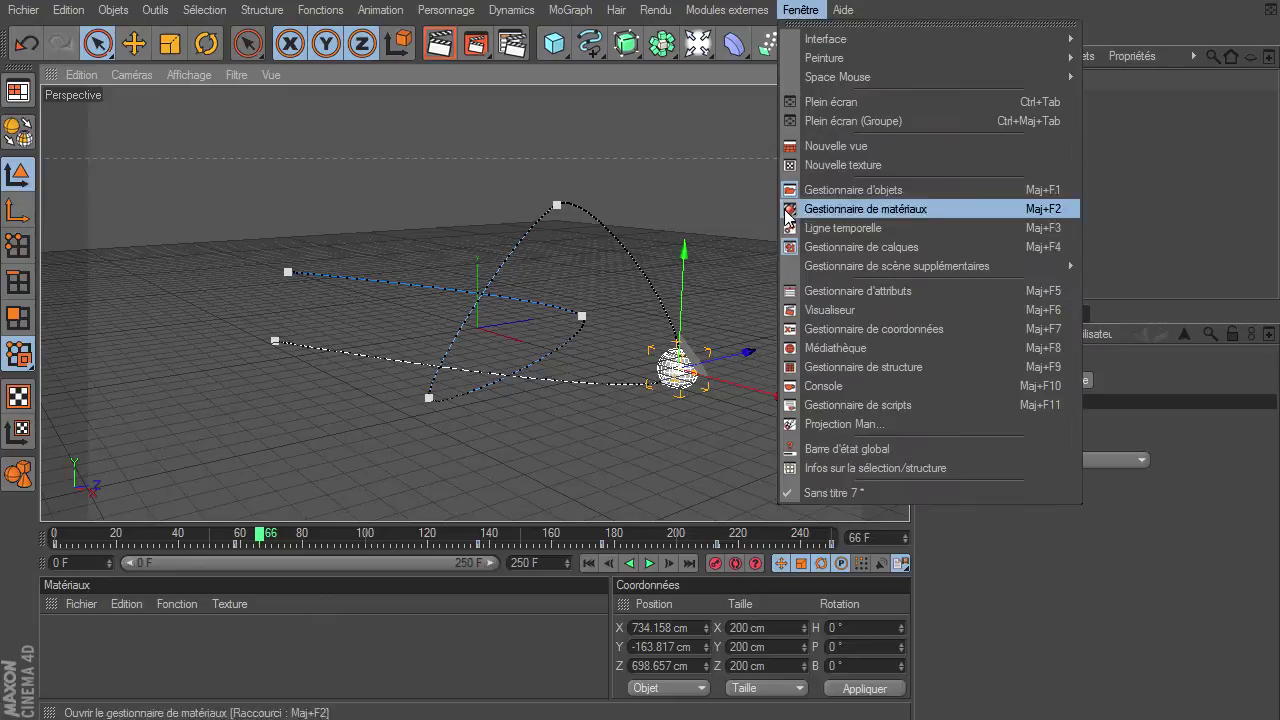
pyautogui.click(966, 228)
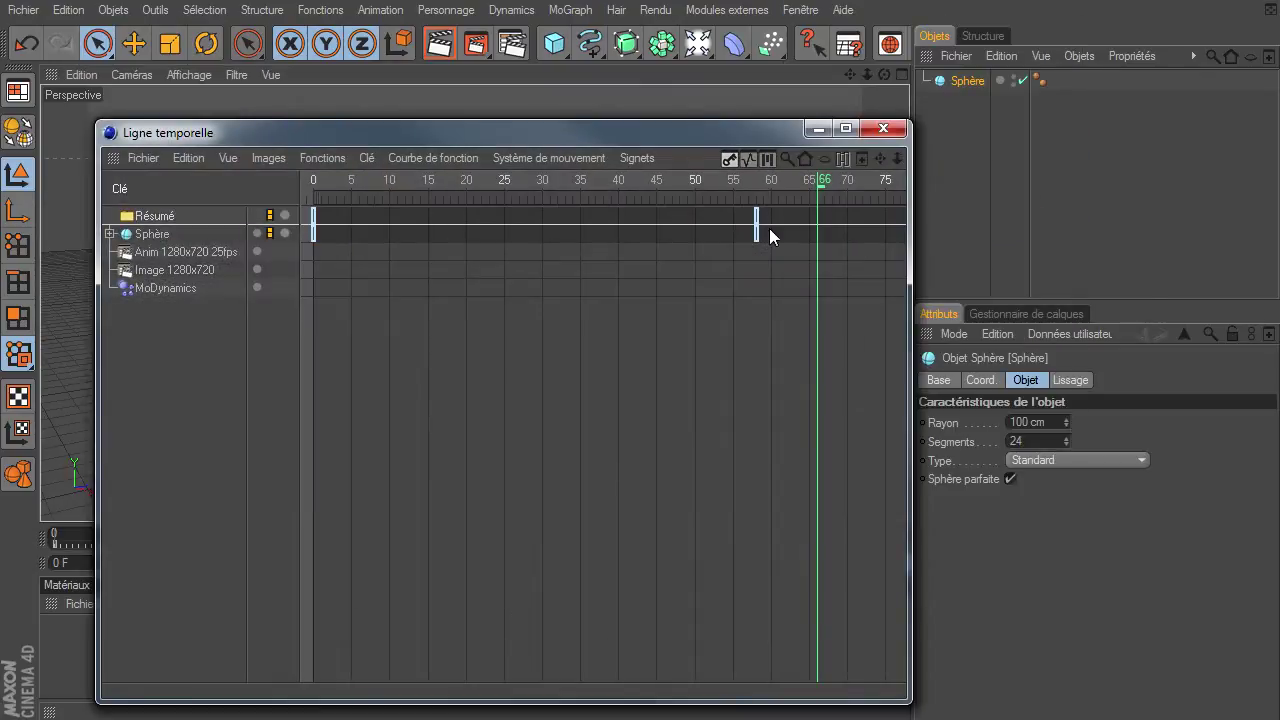
pyautogui.moveTo(896, 161); pyautogui.dragTo(881, 162)
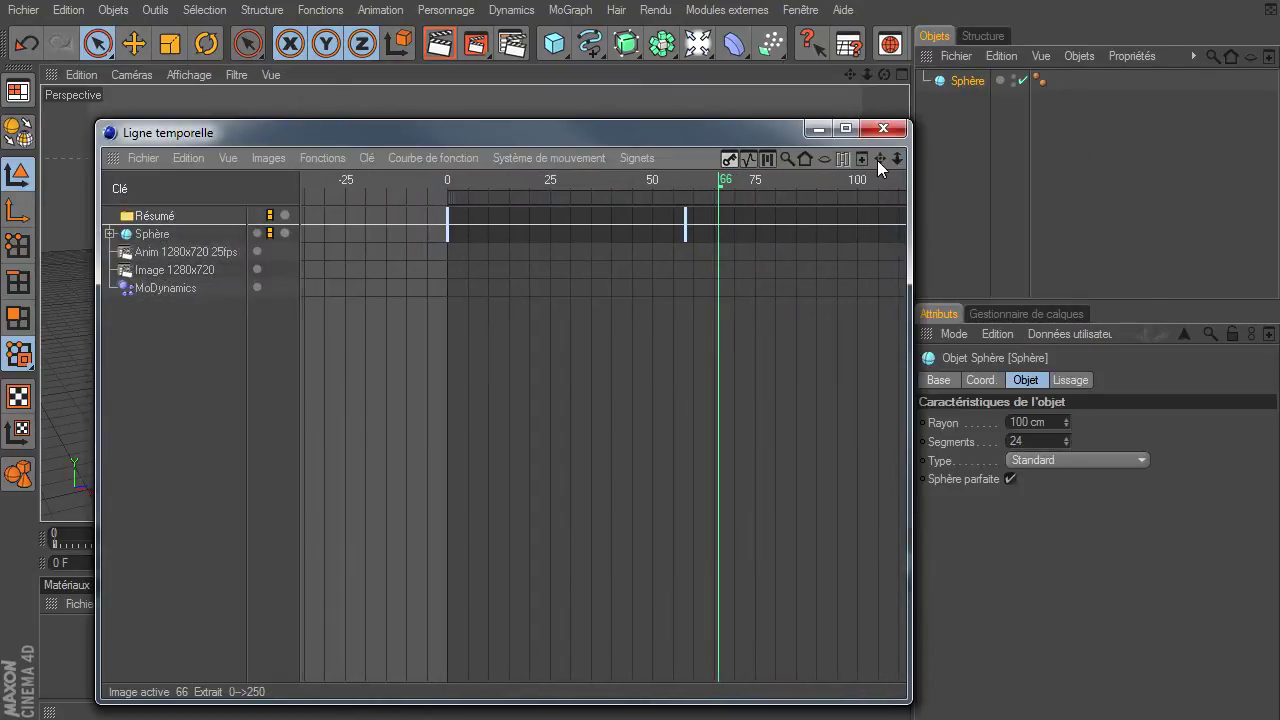
pyautogui.scroll(-2, 906, 495)
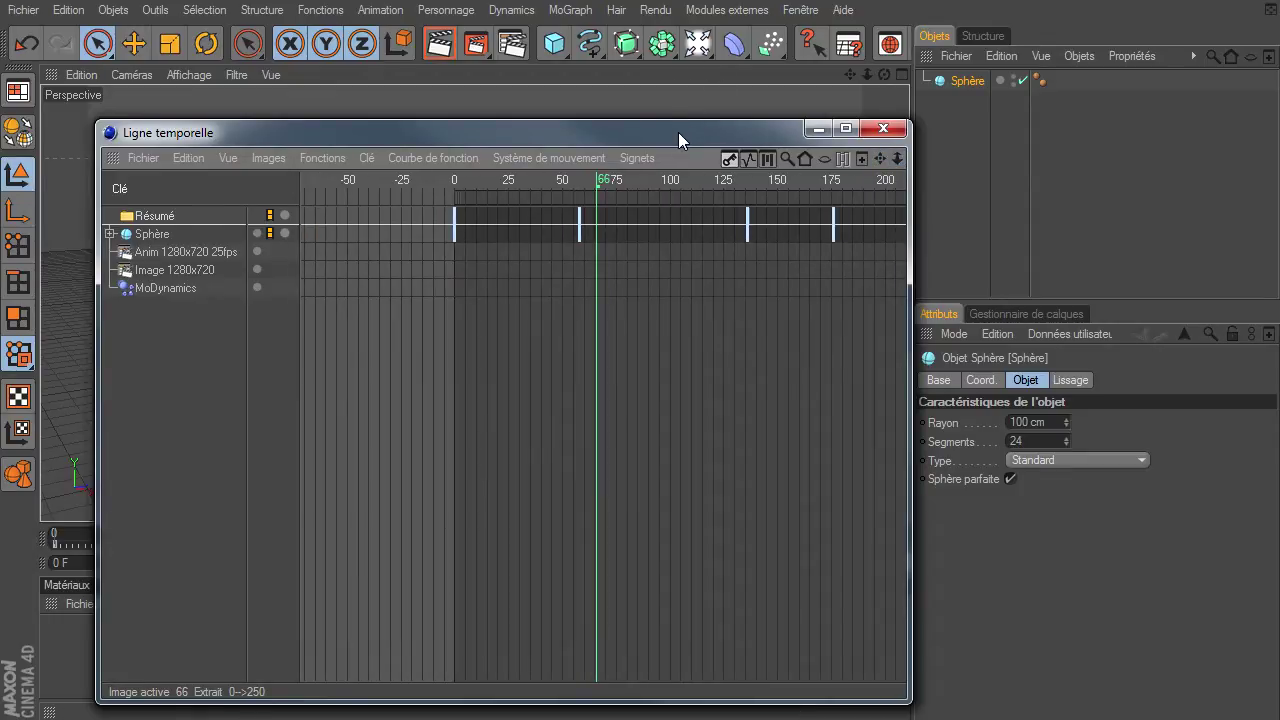
# Step: Resize the Timeline window, show frames up to 300, and dock it along the screen bottom
pyautogui.moveTo(678, 132); pyautogui.dragTo(598, 73)
pyautogui.moveTo(826, 368); pyautogui.dragTo(1147, 368)
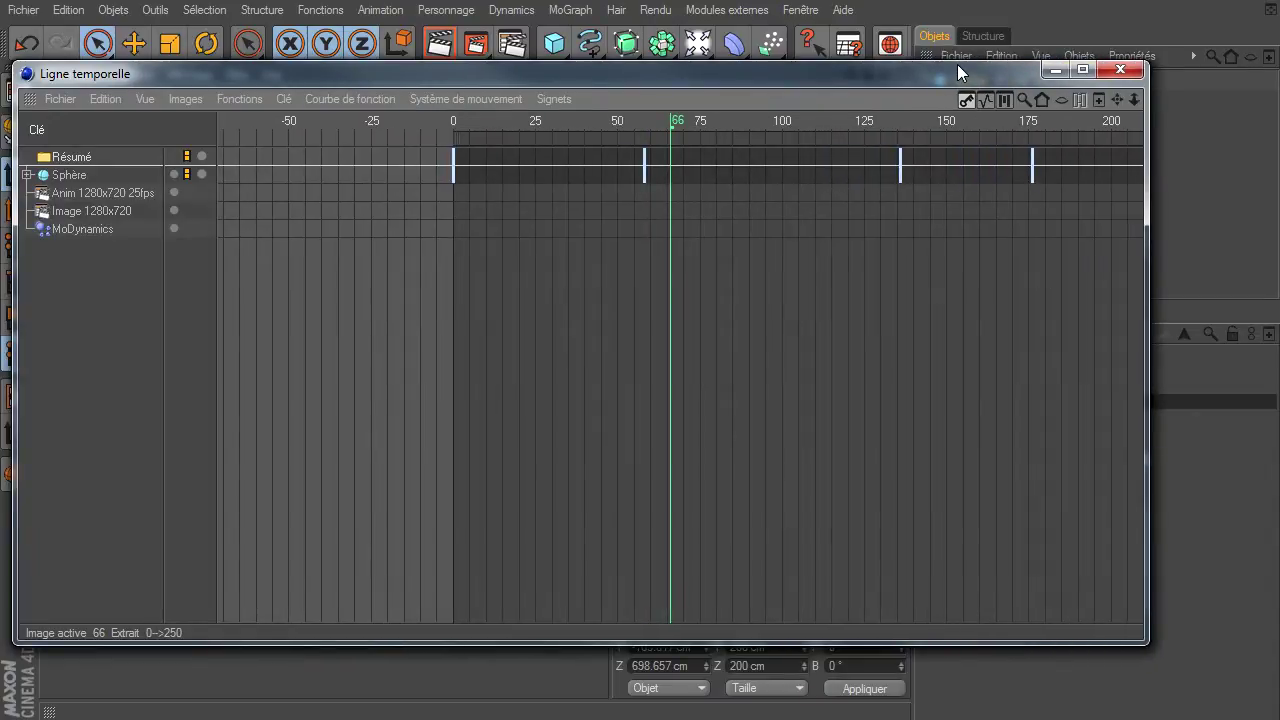
pyautogui.moveTo(957, 64); pyautogui.dragTo(954, 261)
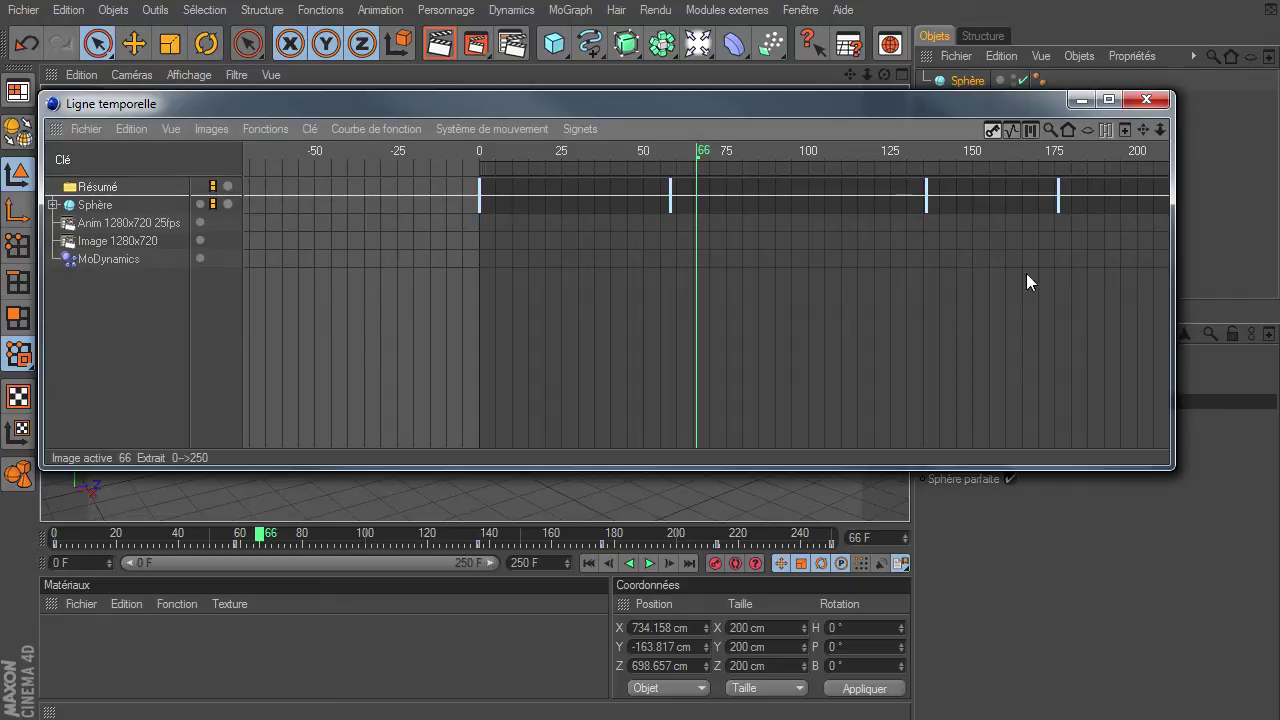
pyautogui.moveTo(1150, 127)
pyautogui.mouseDown()
pyautogui.moveTo(947, 448)
pyautogui.moveTo(772, 201)
pyautogui.mouseUp()
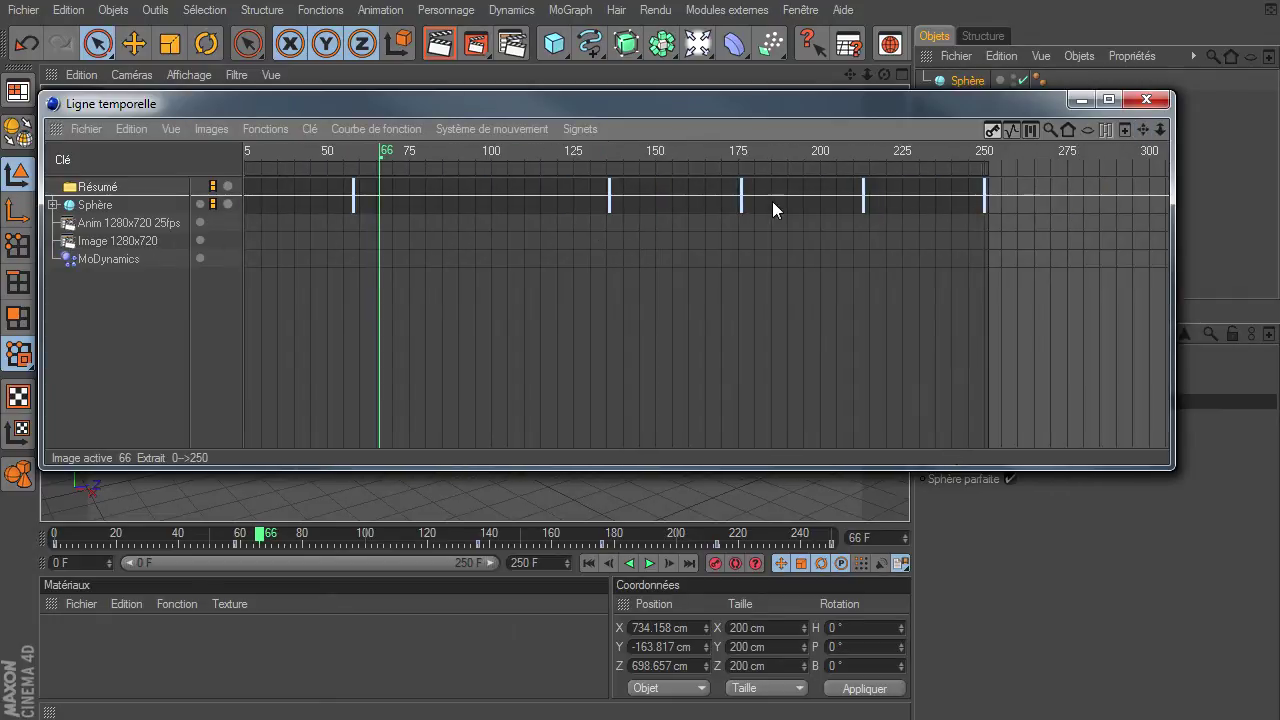
pyautogui.moveTo(713, 108); pyautogui.dragTo(733, 552)
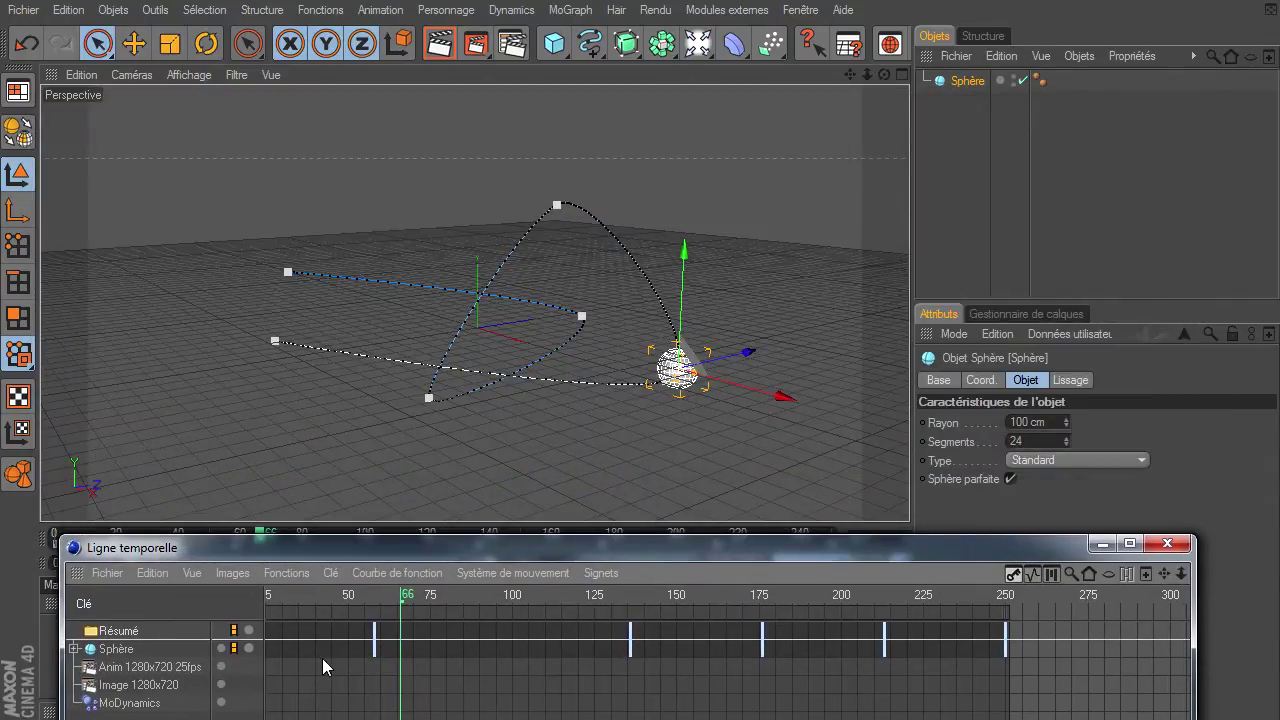
# Step: Scrub to frame 130, zoom in on the sphere, and close the Timeline window
pyautogui.moveTo(405, 598)
pyautogui.mouseDown()
pyautogui.moveTo(553, 590)
pyautogui.moveTo(488, 579)
pyautogui.moveTo(499, 579)
pyautogui.mouseUp()
pyautogui.moveTo(638, 606); pyautogui.dragTo(611, 593)
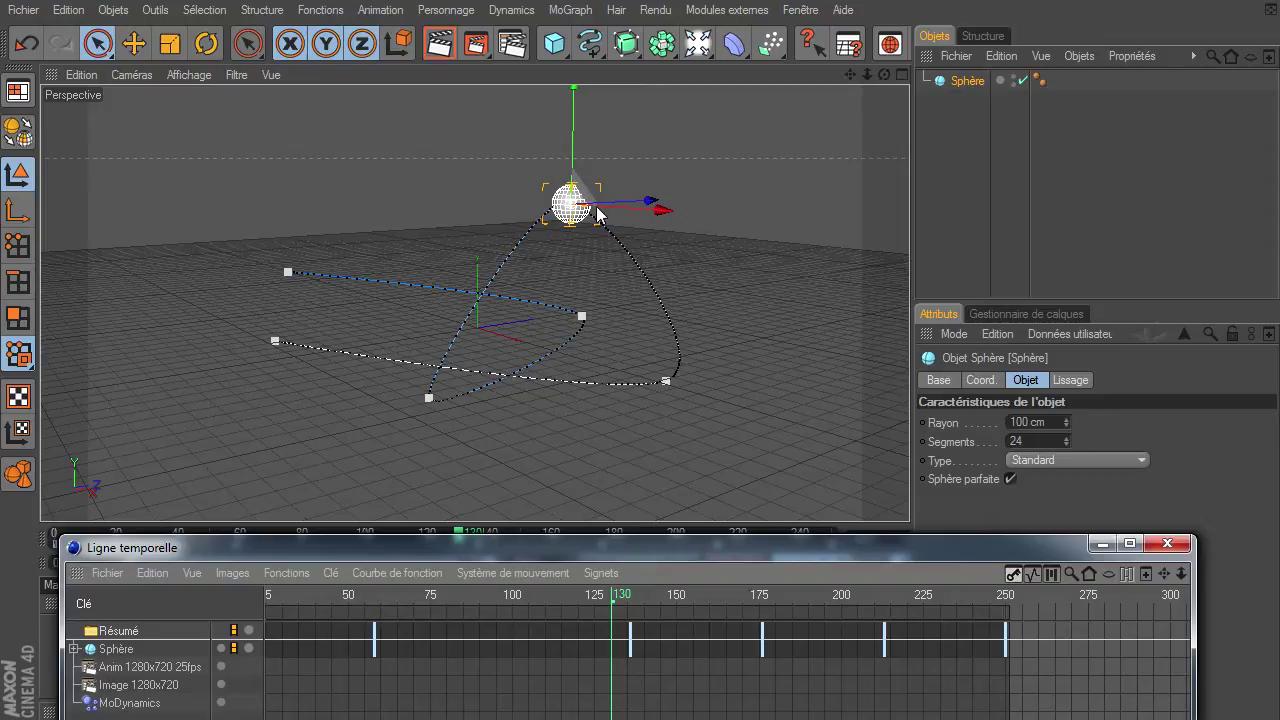
pyautogui.moveTo(867, 72); pyautogui.dragTo(843, 108)
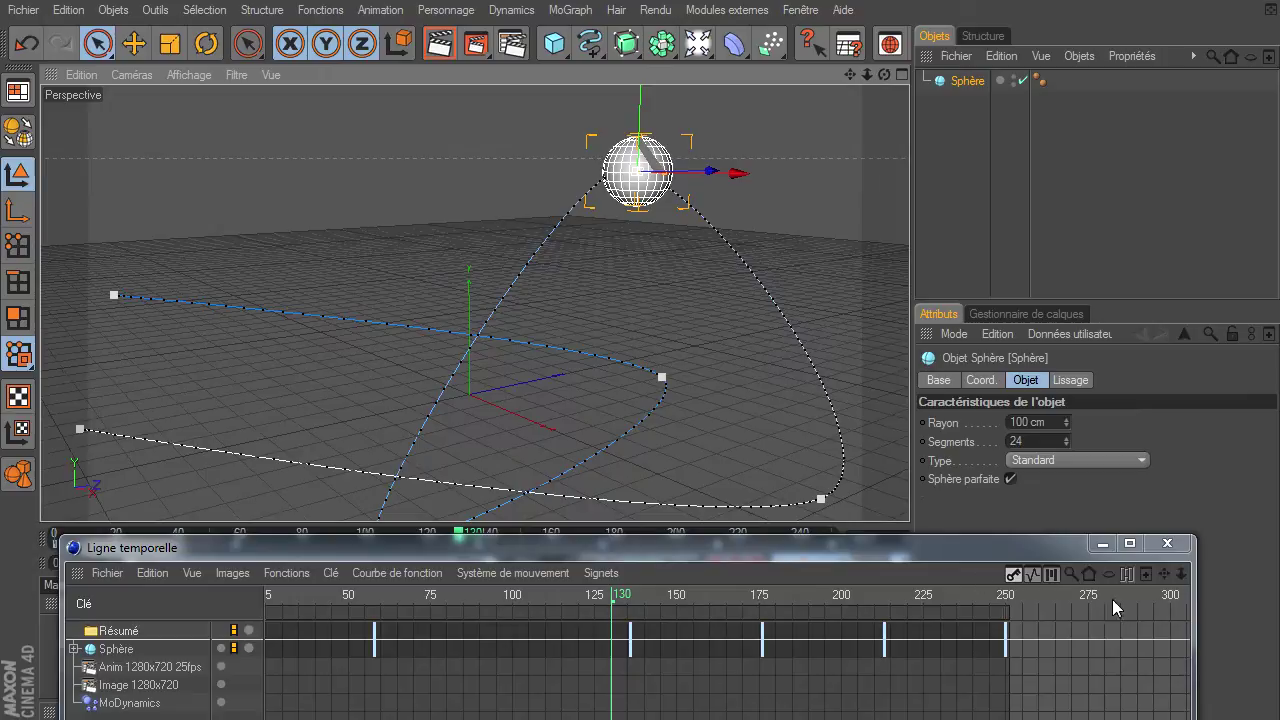
pyautogui.click(1187, 543)
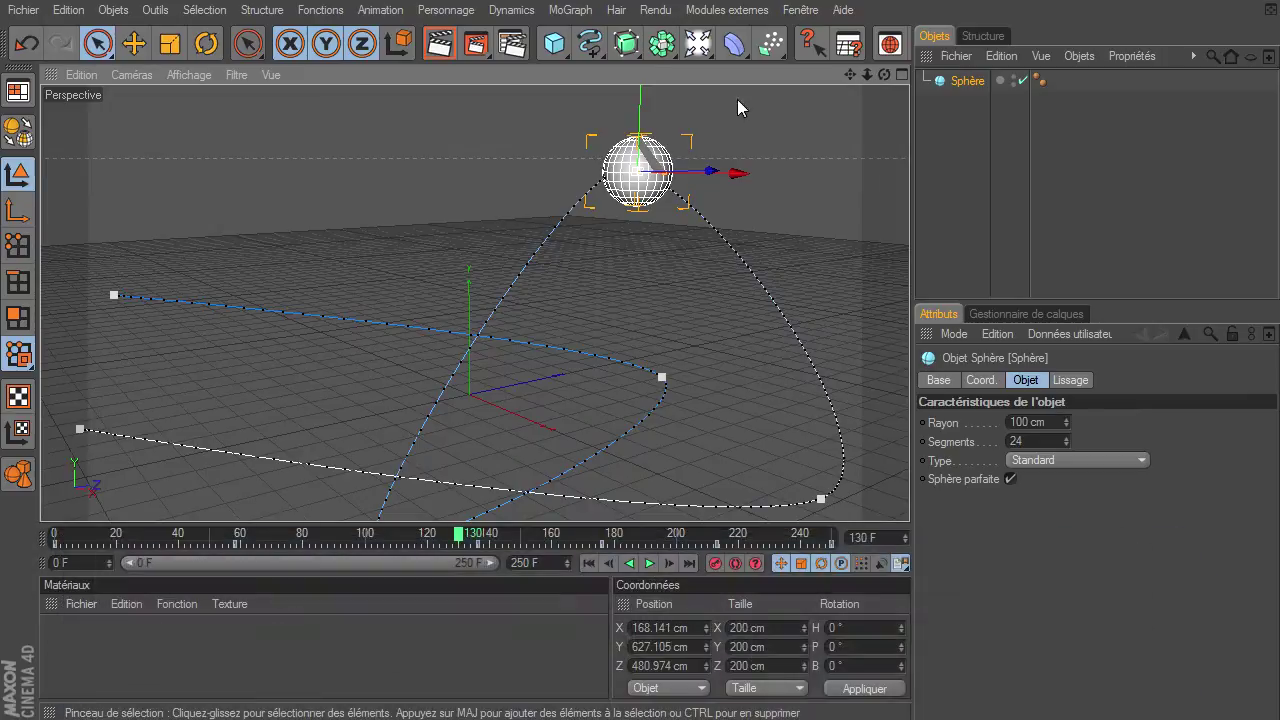
# Step: Attach a Display (Affichage) tag to the Sphère from its right-click tag menu
pyautogui.rightClick(941, 82)
pyautogui.moveTo(1020, 92)
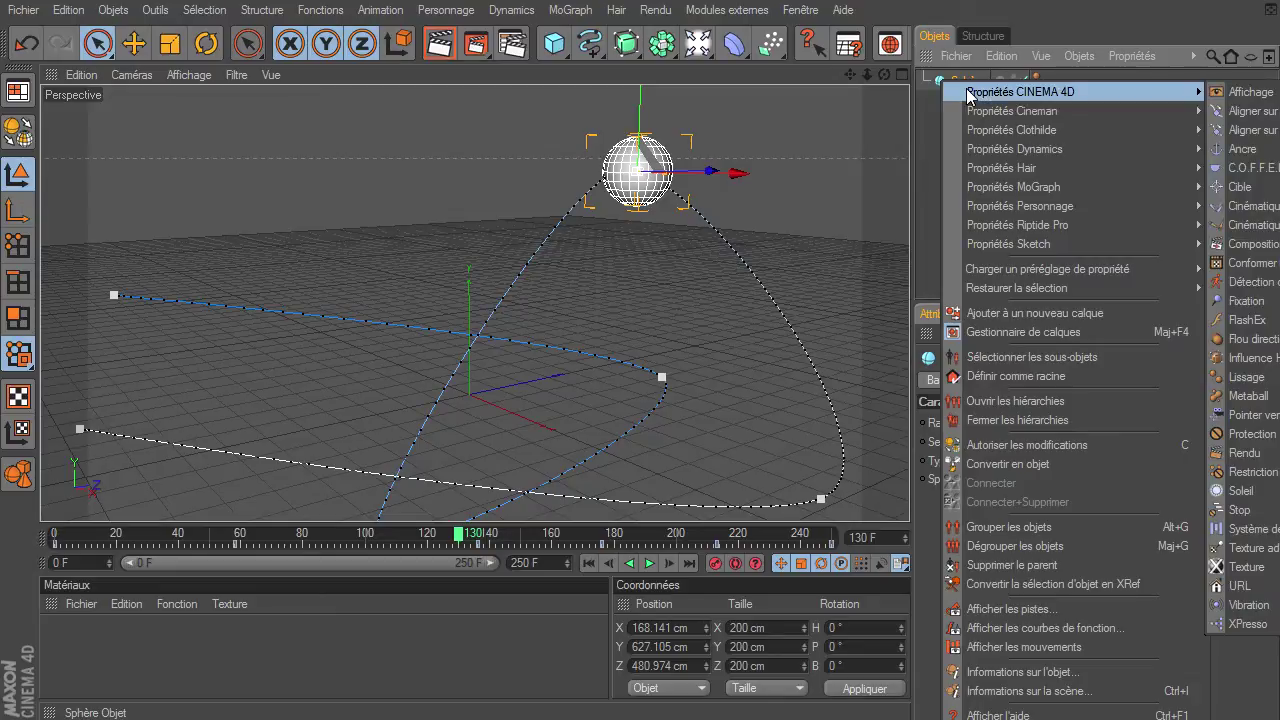
pyautogui.click(1248, 92)
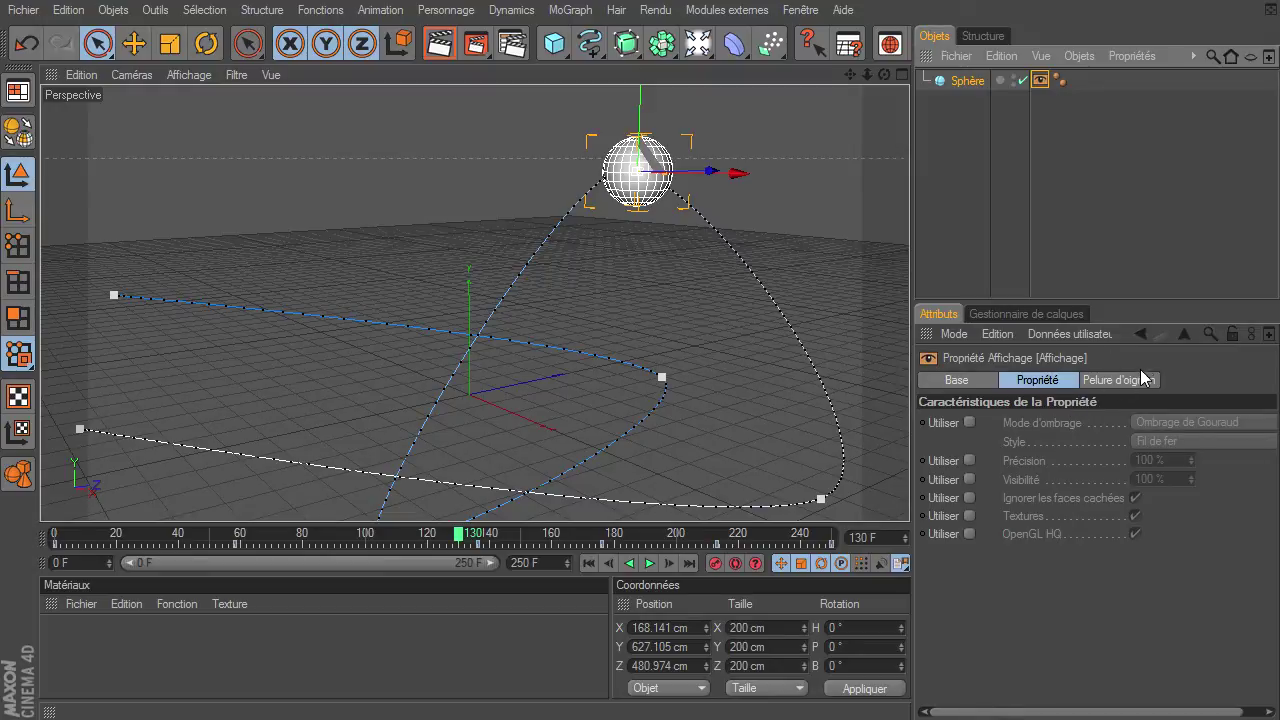
# Step: Turn on onion skinning (Activer) in the Display tag's Pelure d'oignon settings
pyautogui.click(1125, 383)
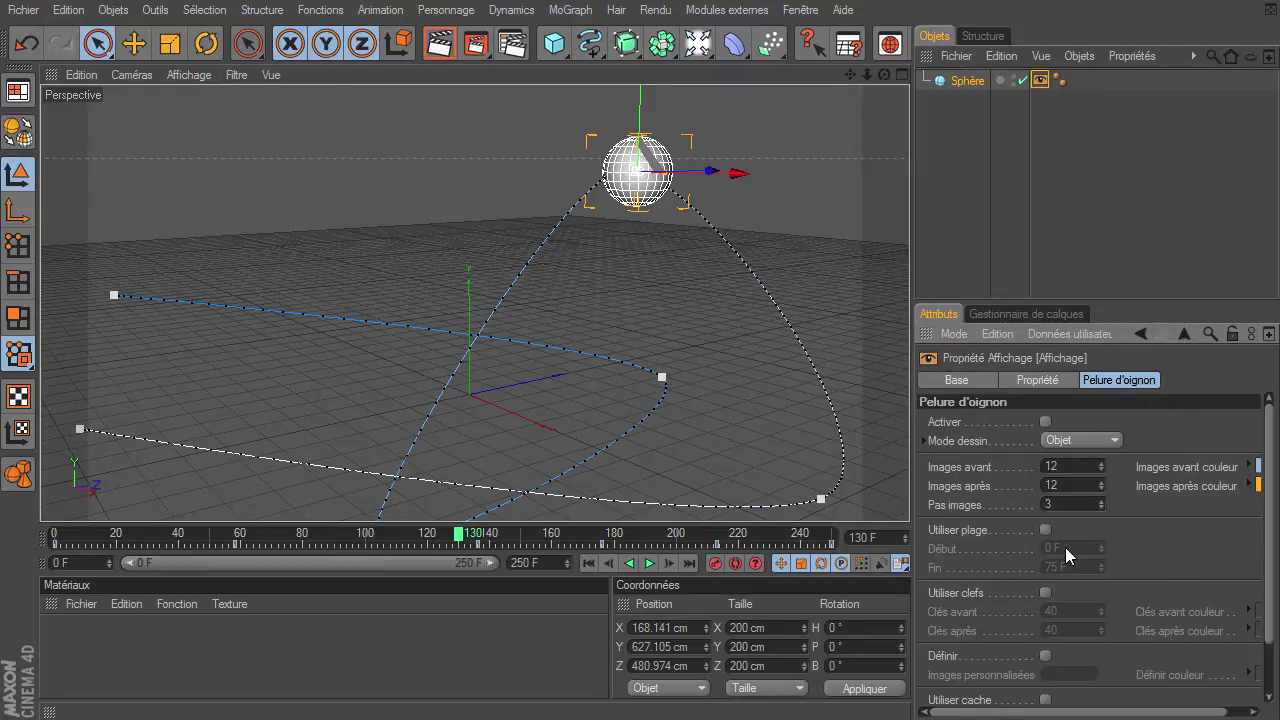
pyautogui.click(1045, 422)
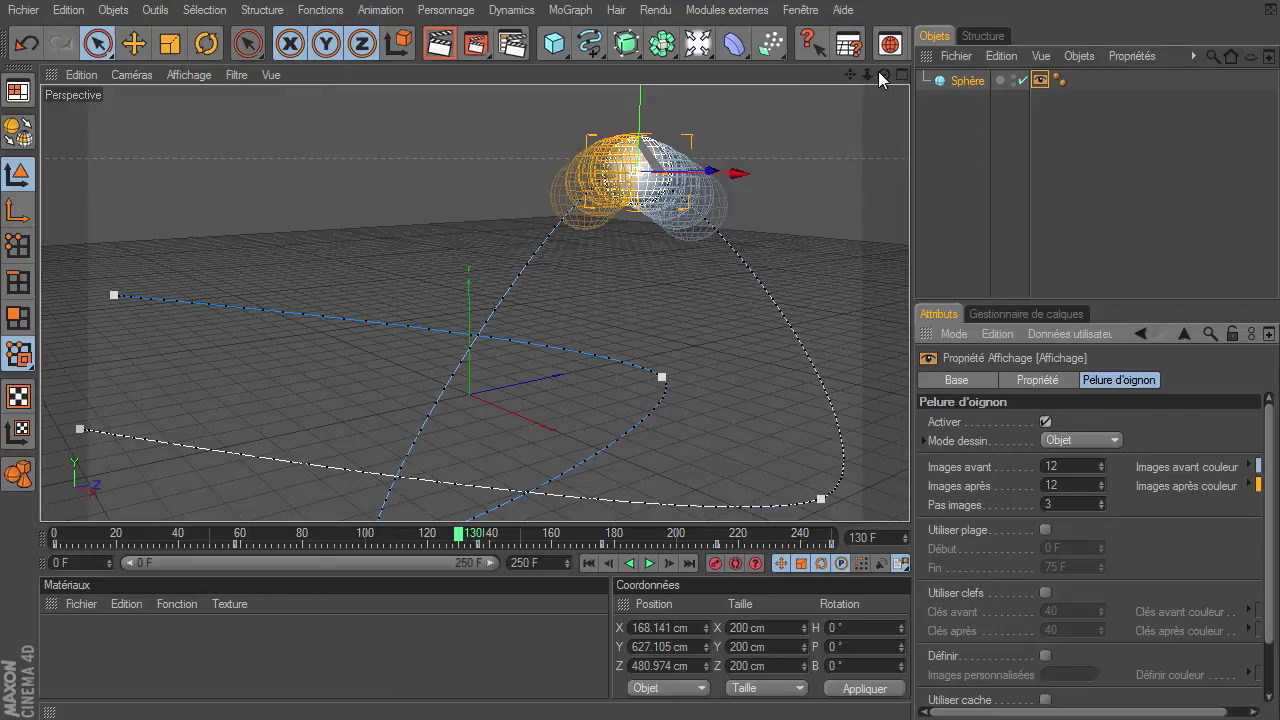
pyautogui.moveTo(885, 76); pyautogui.dragTo(866, 205)
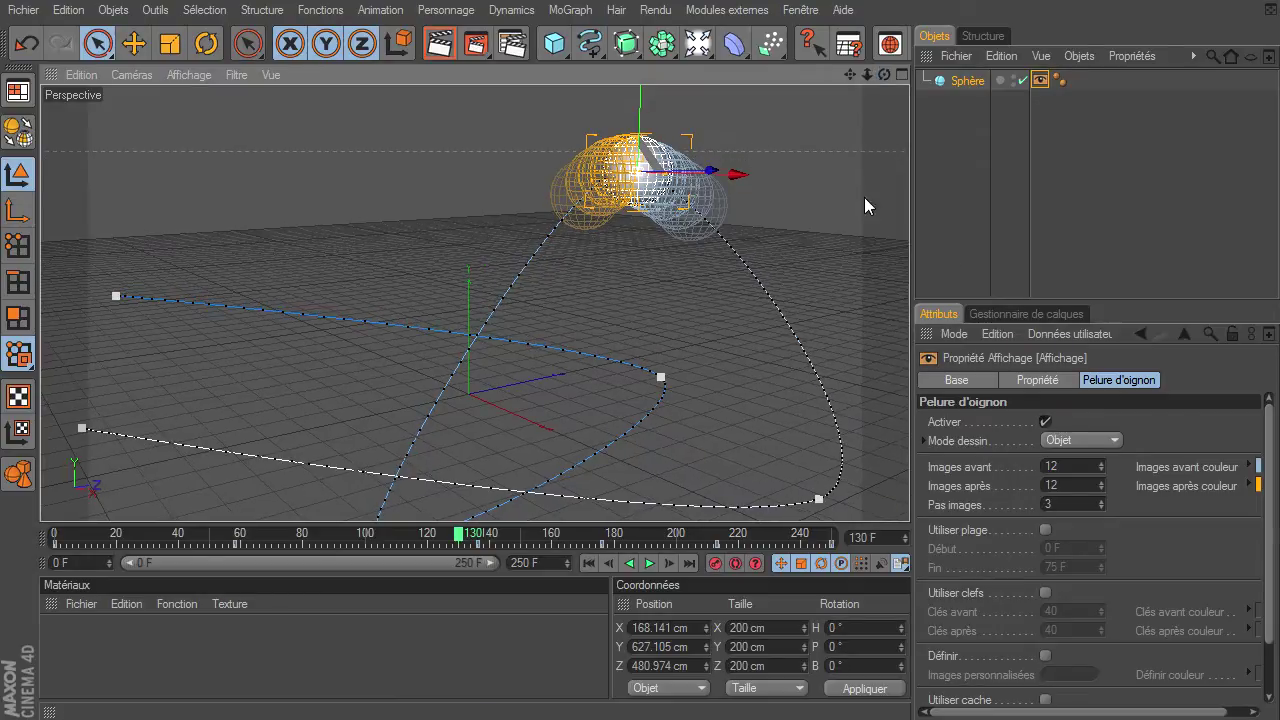
# Step: Rewind to frame 0, reframe the view on the whole path, and select the frames-before field
pyautogui.click(589, 563)
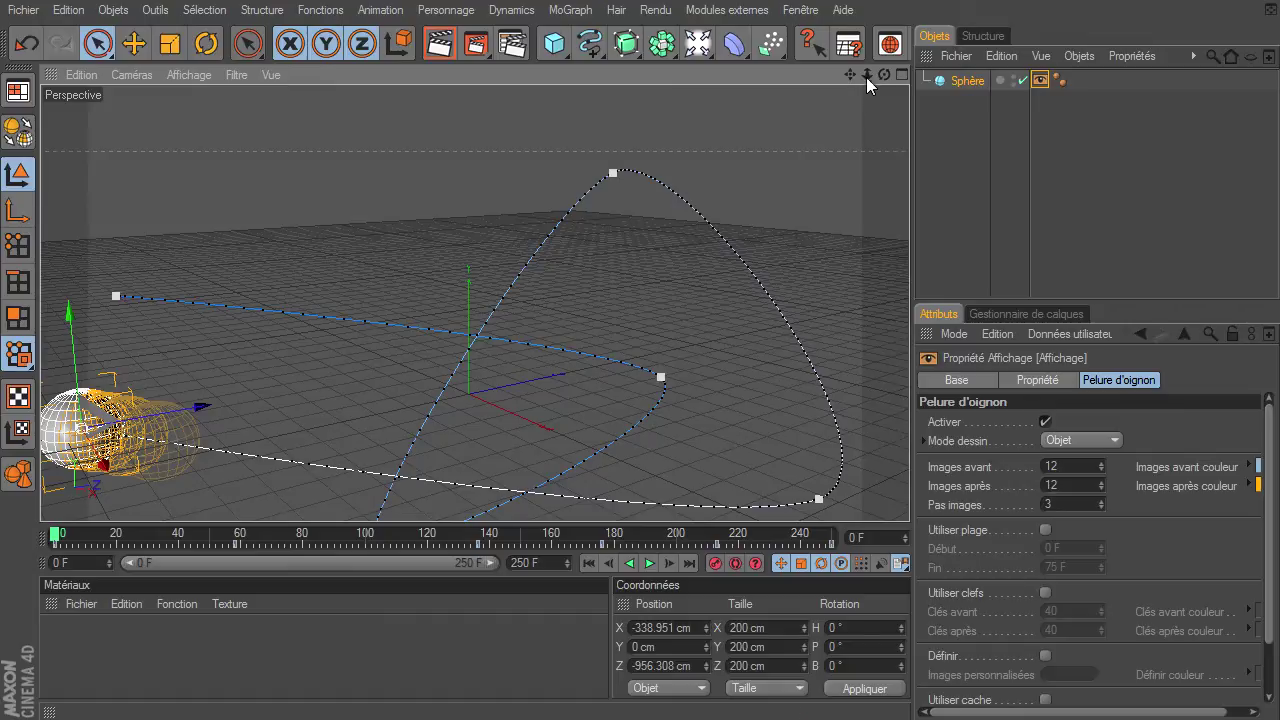
pyautogui.moveTo(868, 80); pyautogui.dragTo(157, 450)
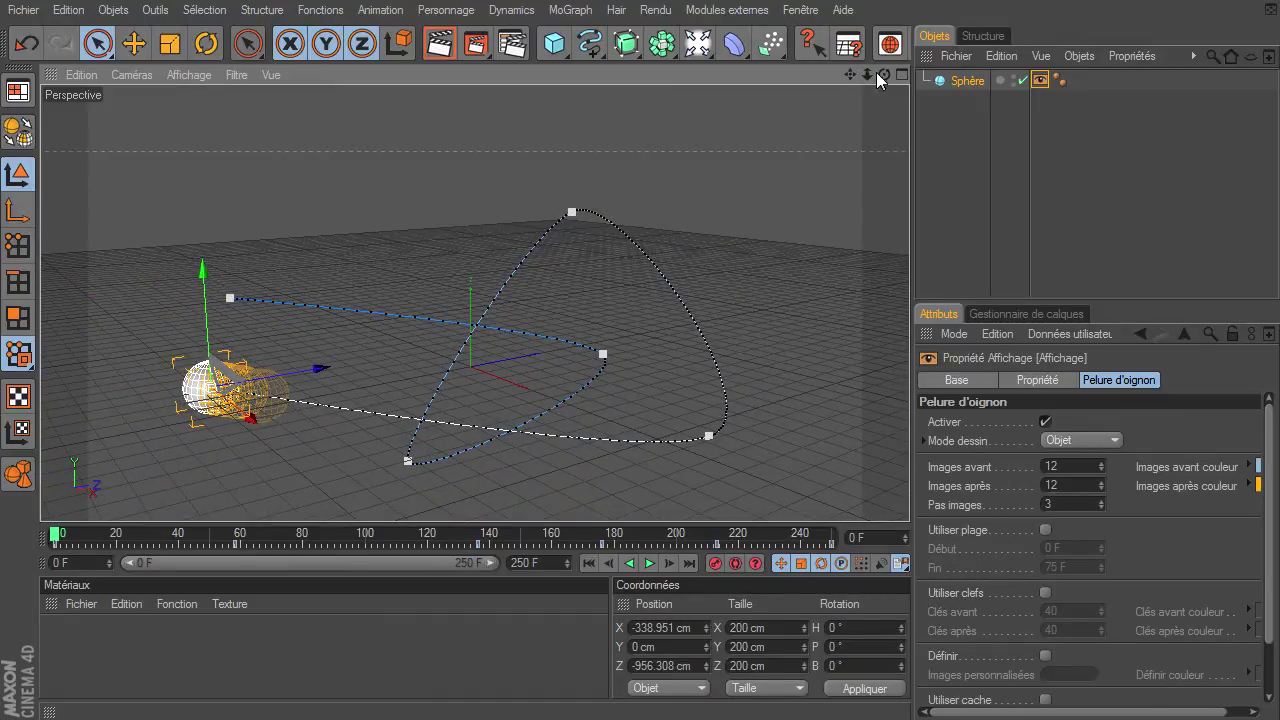
pyautogui.moveTo(884, 75); pyautogui.dragTo(797, 177)
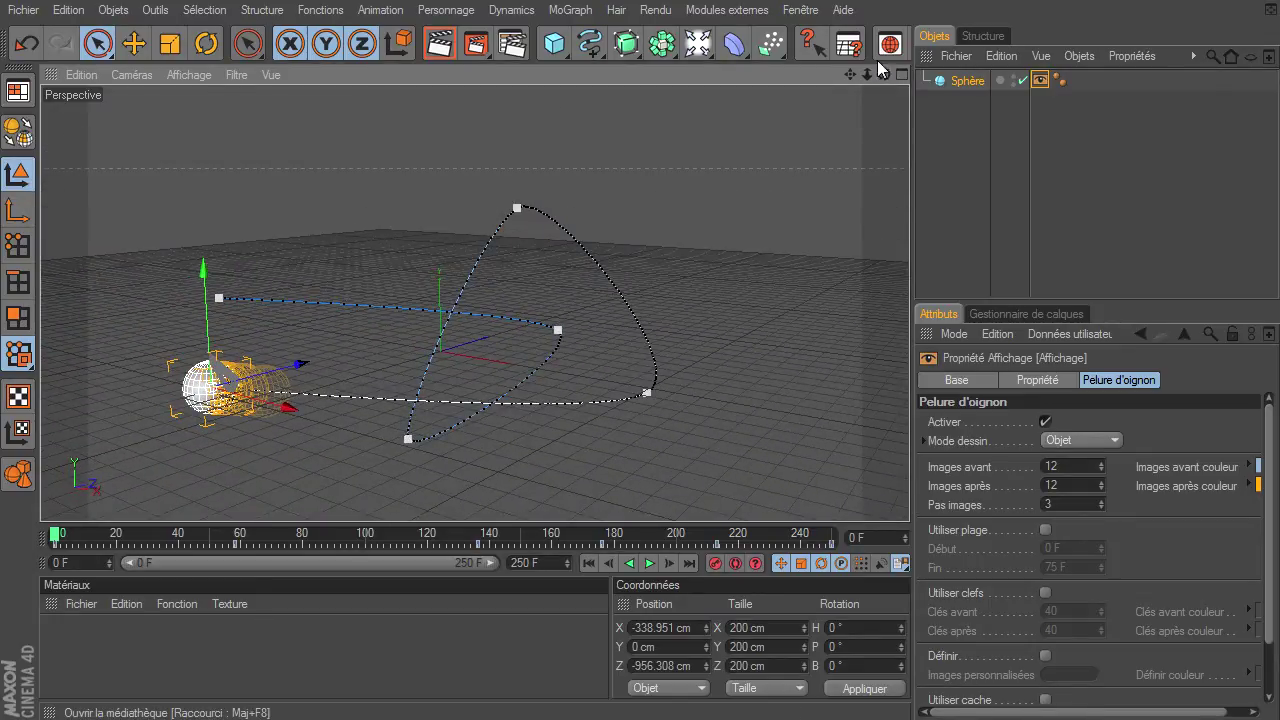
pyautogui.moveTo(850, 75); pyautogui.dragTo(855, 85)
pyautogui.moveTo(911, 503); pyautogui.dragTo(985, 517)
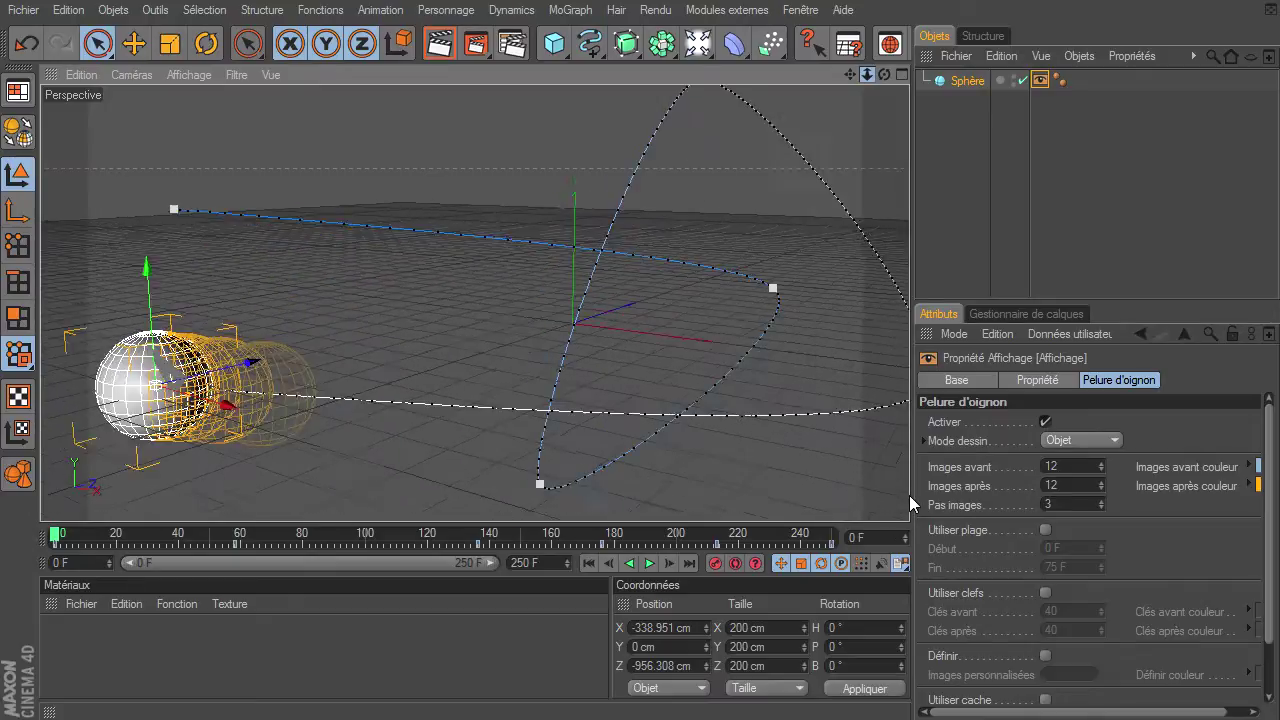
pyautogui.click(1078, 466)
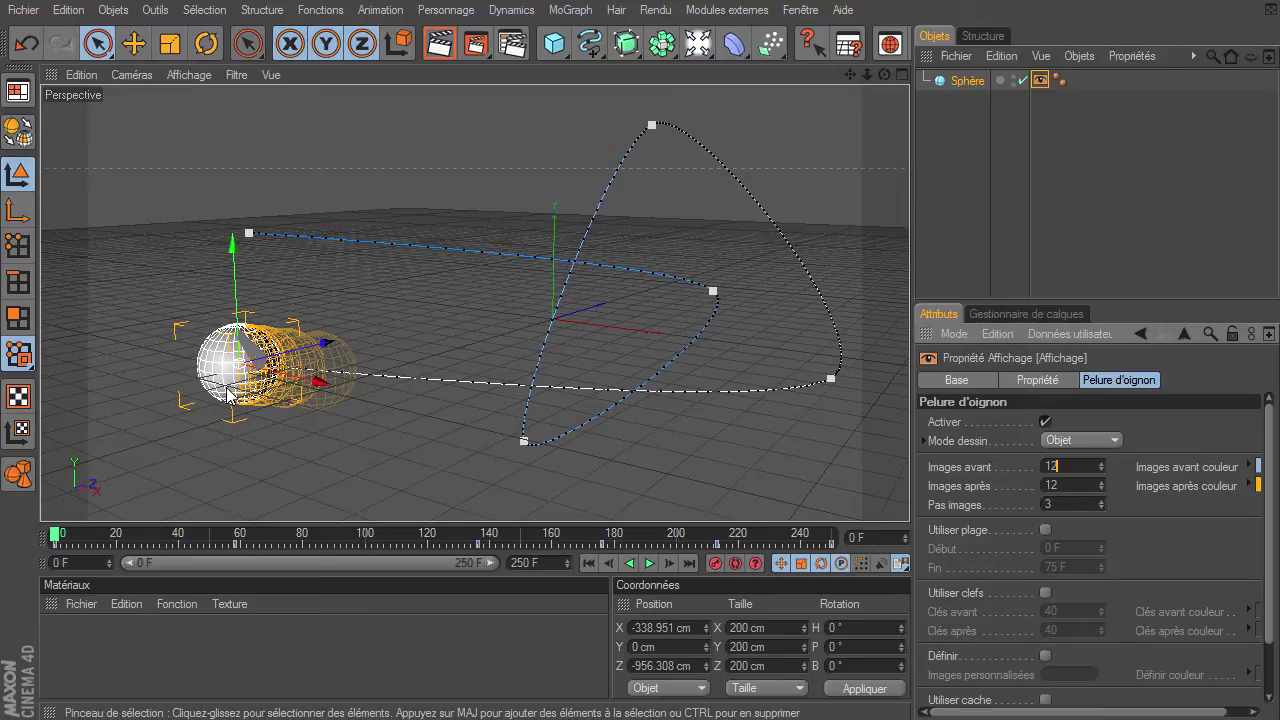
# Step: Play the animation and orbit the view to watch the onion-skin ghosts
pyautogui.click(651, 566)
pyautogui.moveTo(884, 74)
pyautogui.mouseDown()
pyautogui.moveTo(915, 495)
pyautogui.moveTo(880, 480)
pyautogui.mouseUp()
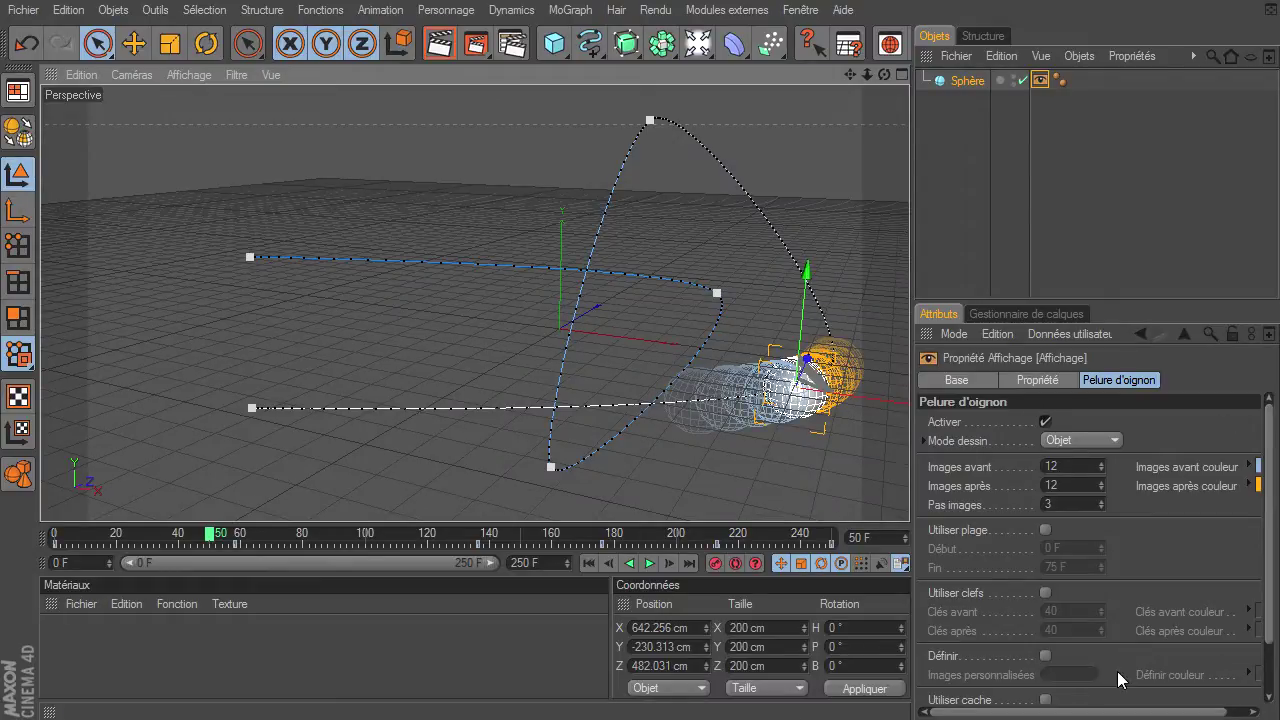
pyautogui.moveTo(1068, 714)
pyautogui.mouseDown()
pyautogui.moveTo(1092, 714)
pyautogui.moveTo(981, 656)
pyautogui.mouseUp()
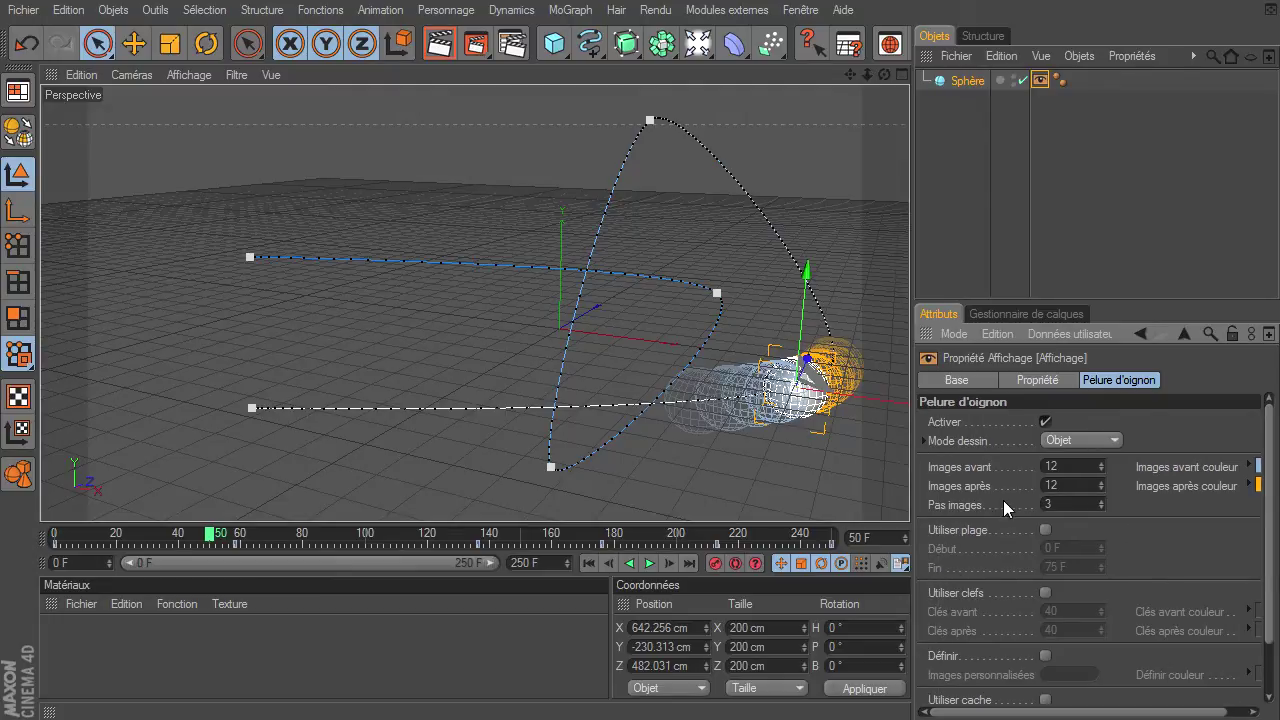
pyautogui.moveTo(1265, 452); pyautogui.dragTo(1258, 515)
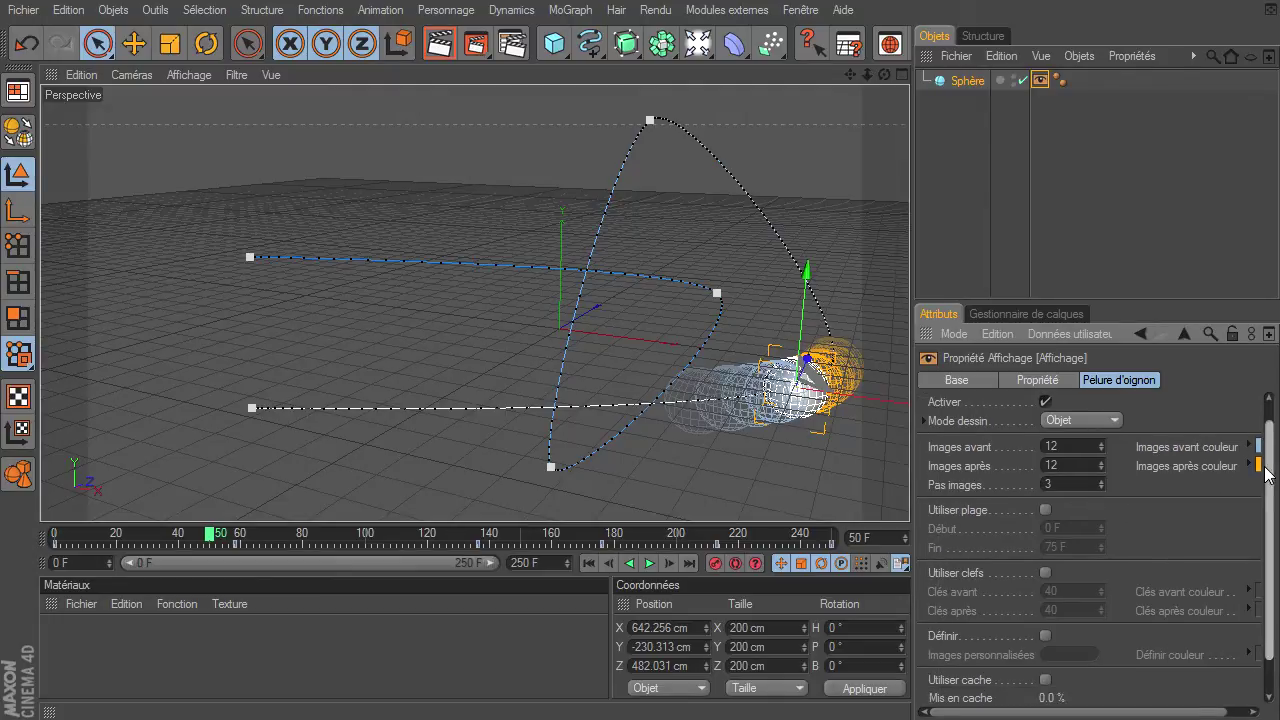
# Step: Keep the onion-skin draw mode as Objet, then play and pause at frame 160
pyautogui.click(1097, 437)
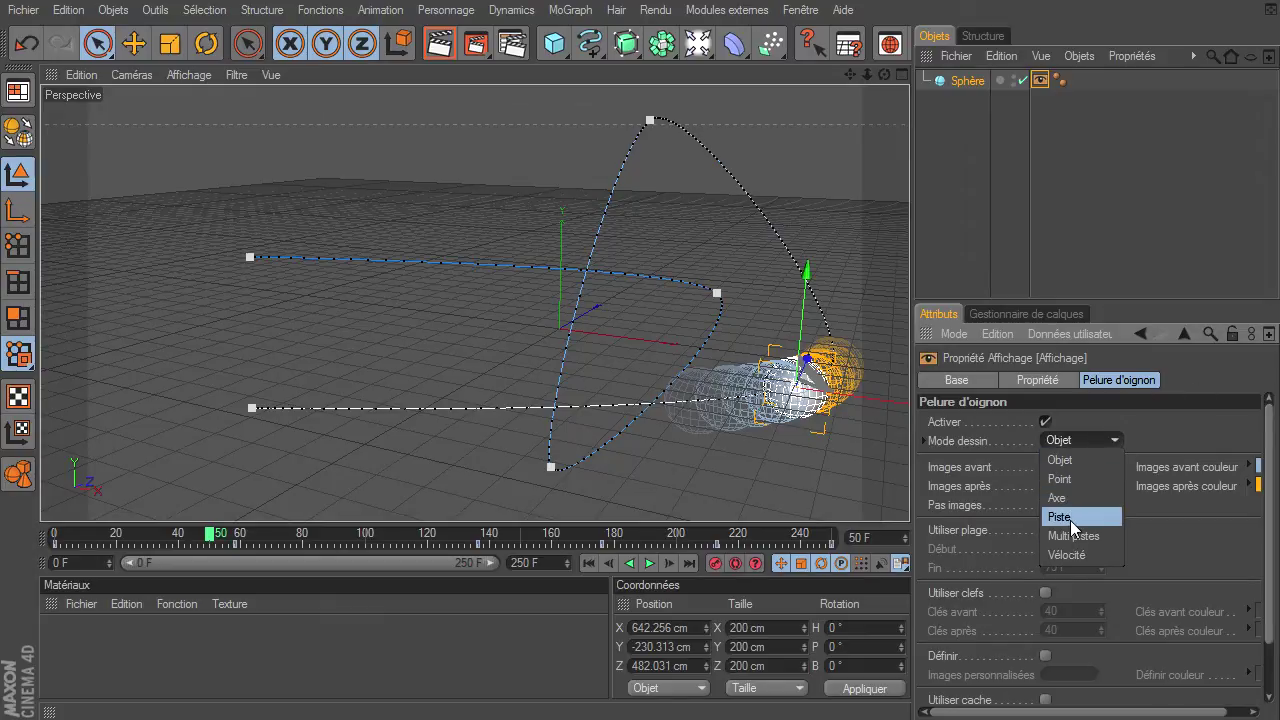
pyautogui.click(1071, 453)
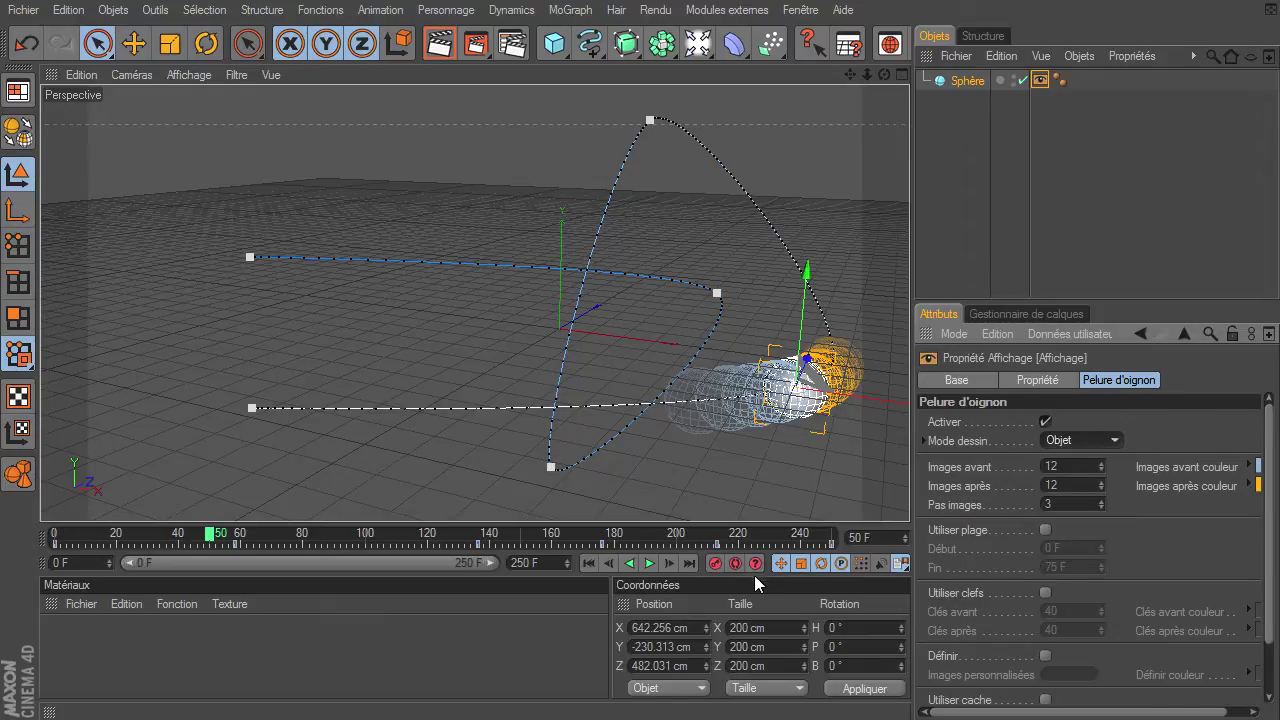
pyautogui.click(650, 564)
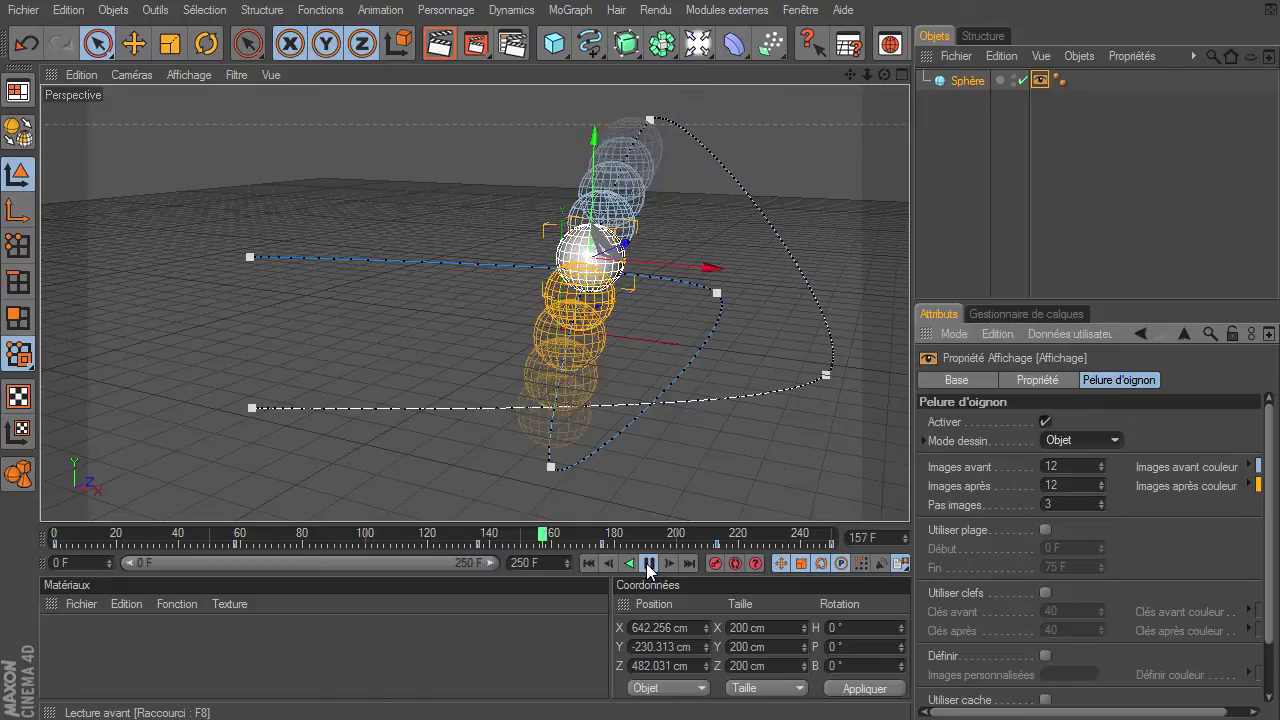
pyautogui.click(650, 564)
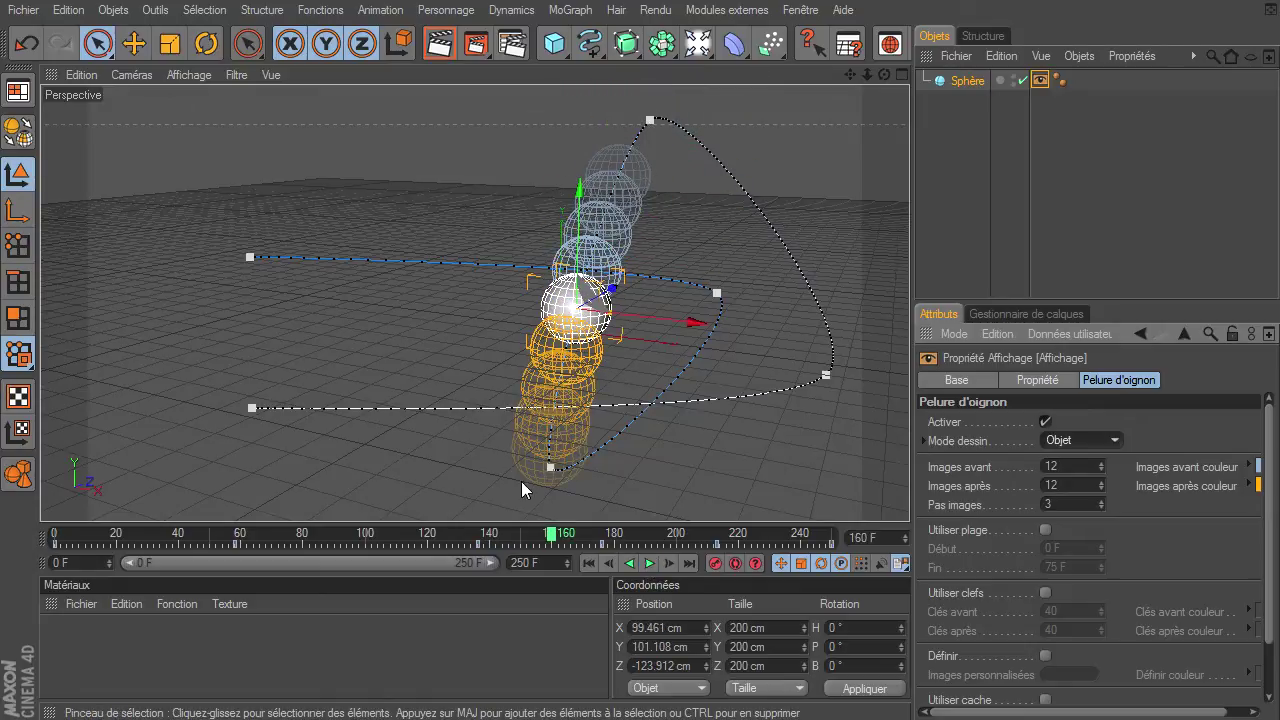
pyautogui.moveTo(884, 74)
pyautogui.mouseDown()
pyautogui.moveTo(909, 495)
pyautogui.moveTo(878, 79)
pyautogui.mouseUp()
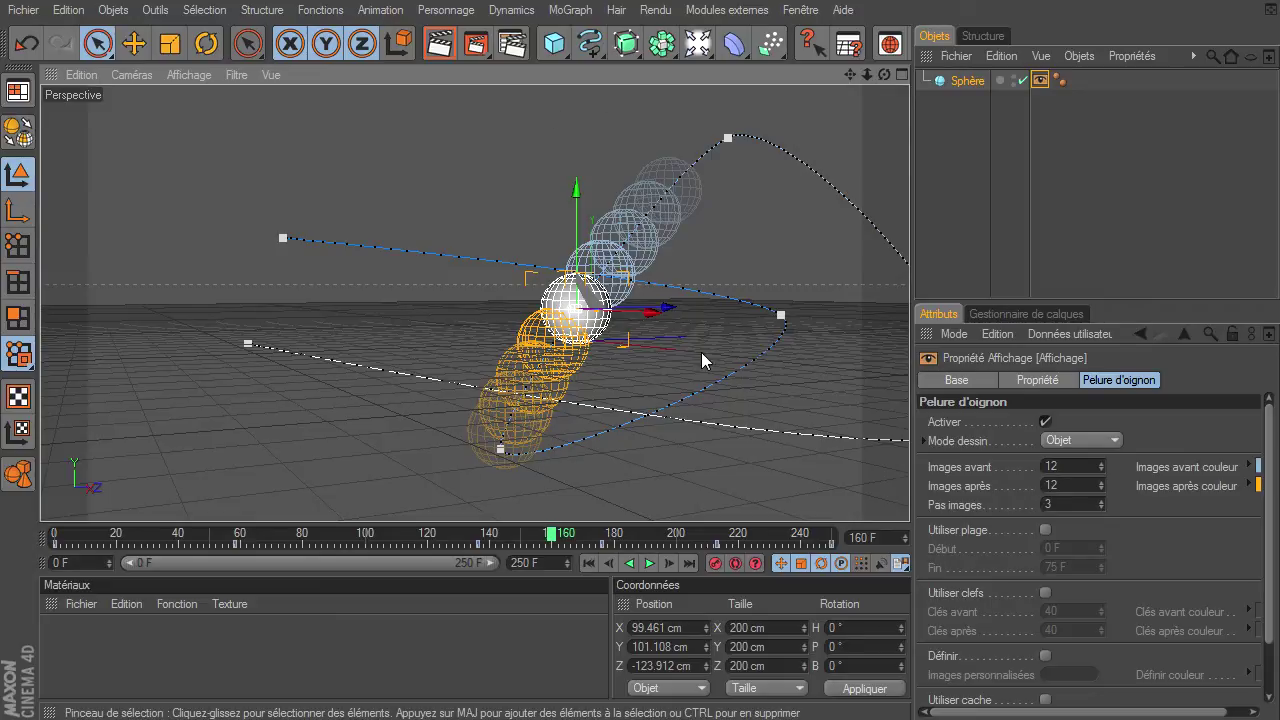
pyautogui.click(439, 43)
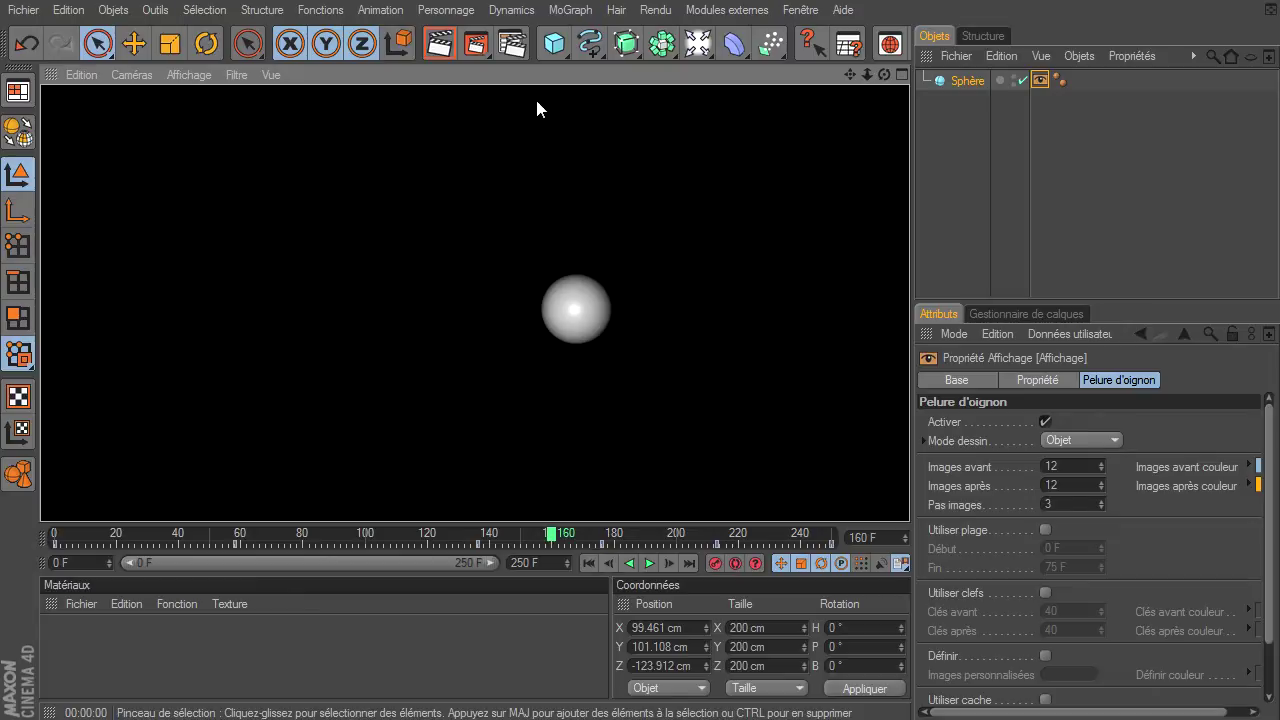
pyautogui.click(967, 81)
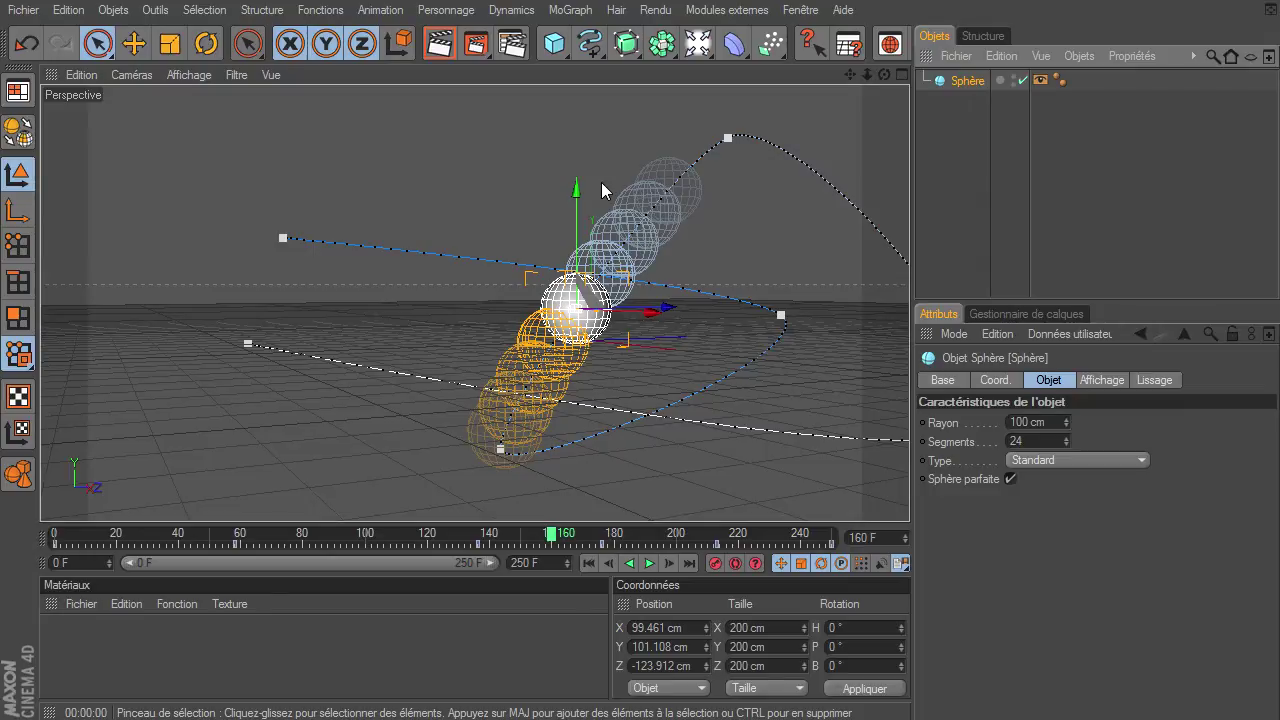
# Step: Pan to reveal the full curve, then replay the animation from frame 0
pyautogui.moveTo(849, 75); pyautogui.dragTo(899, 493)
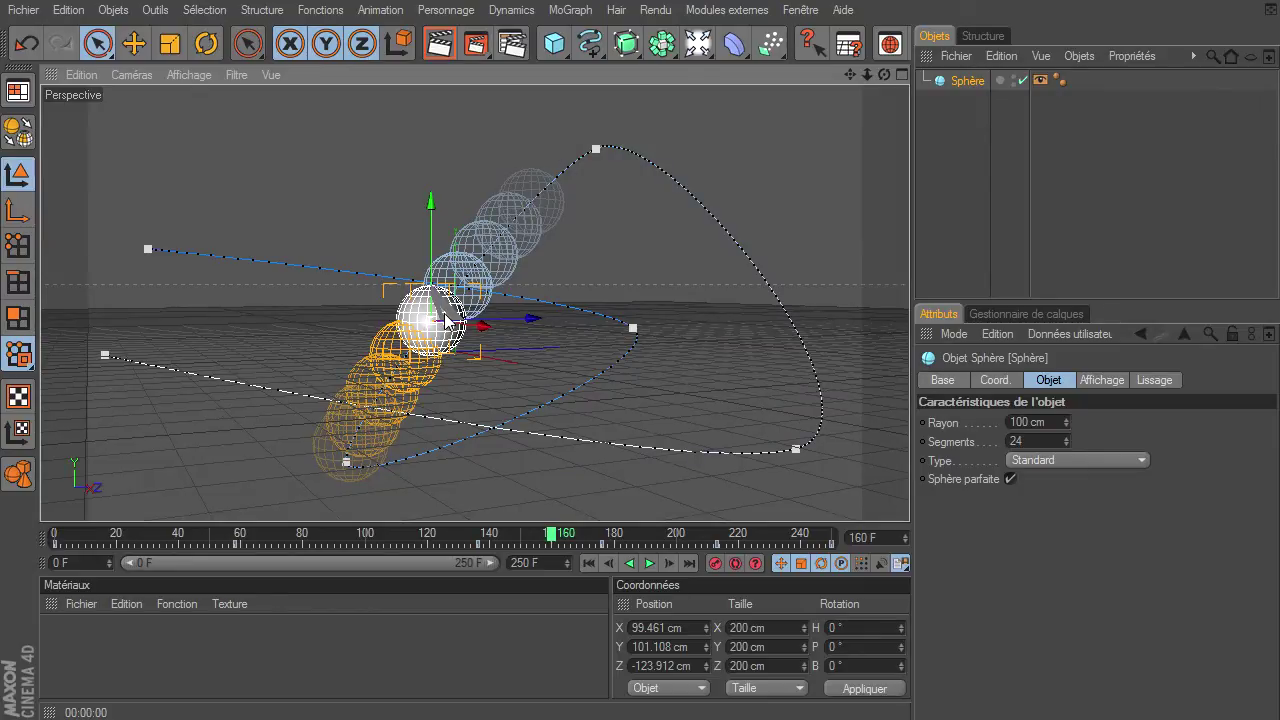
pyautogui.click(594, 564)
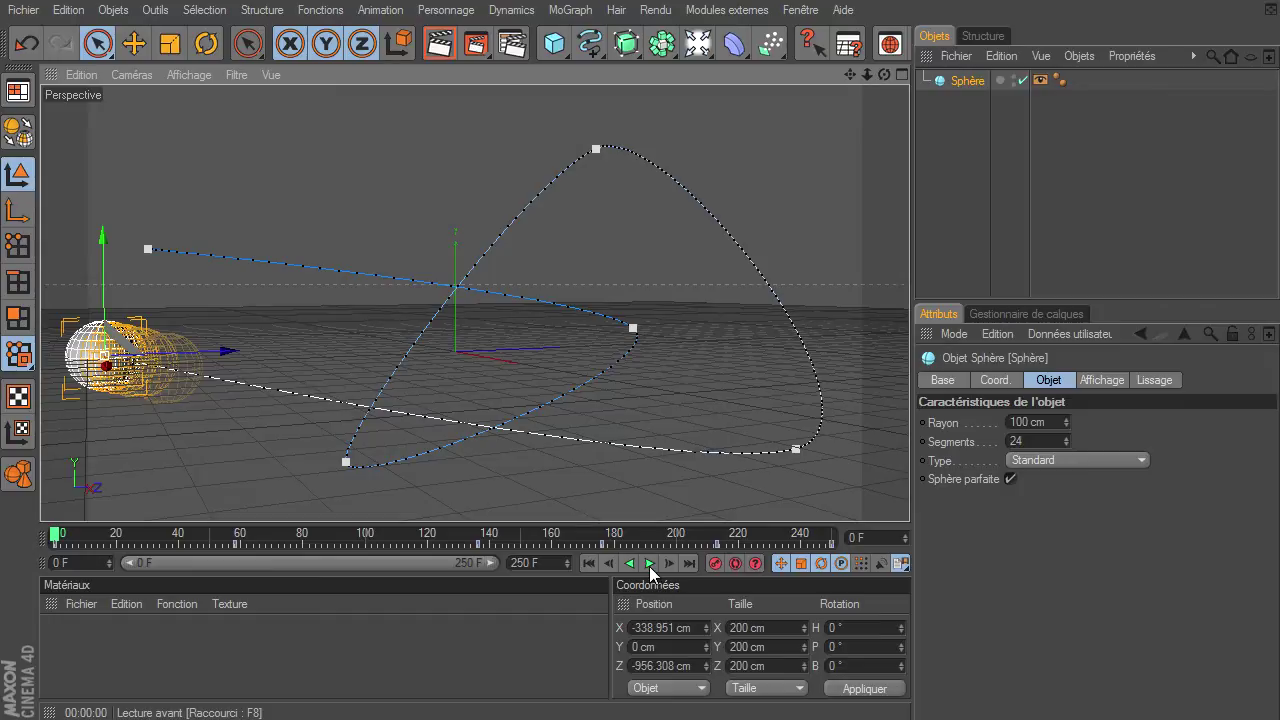
pyautogui.click(650, 564)
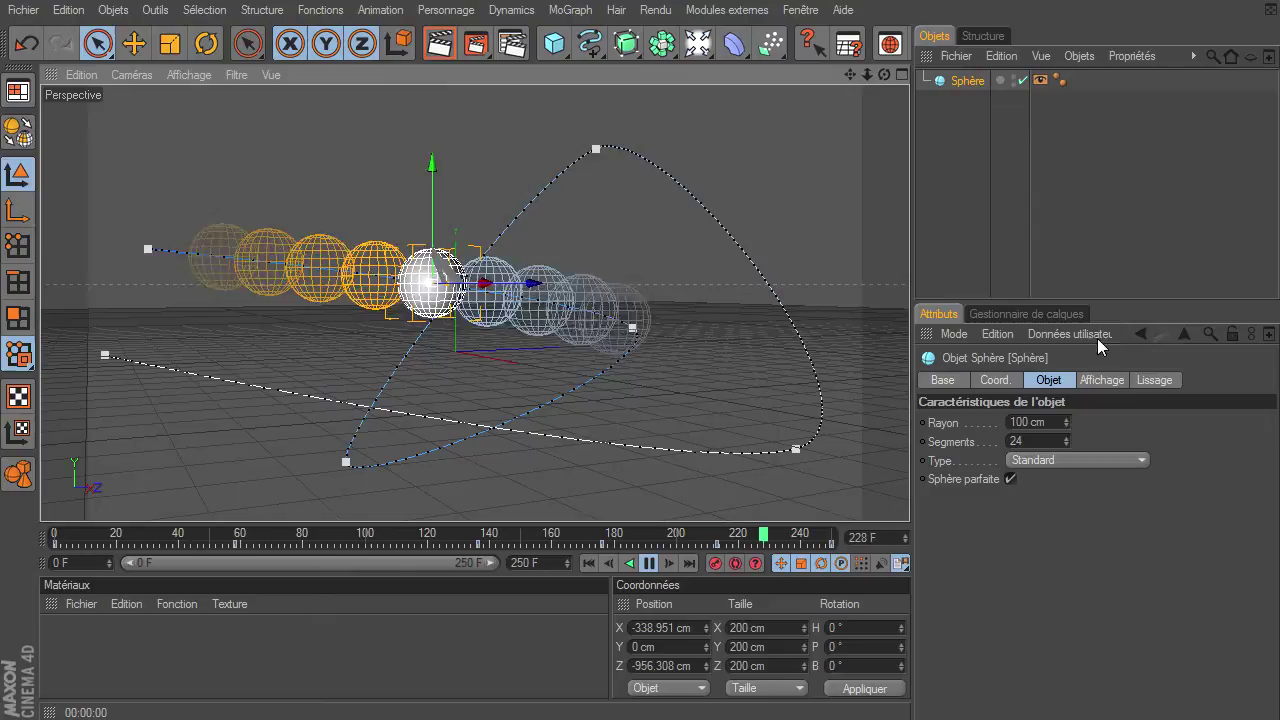
# Step: Review the Display tag's Propriété and Pelure d'oignon tabs, then stop playback at frame 0
pyautogui.click(1040, 80)
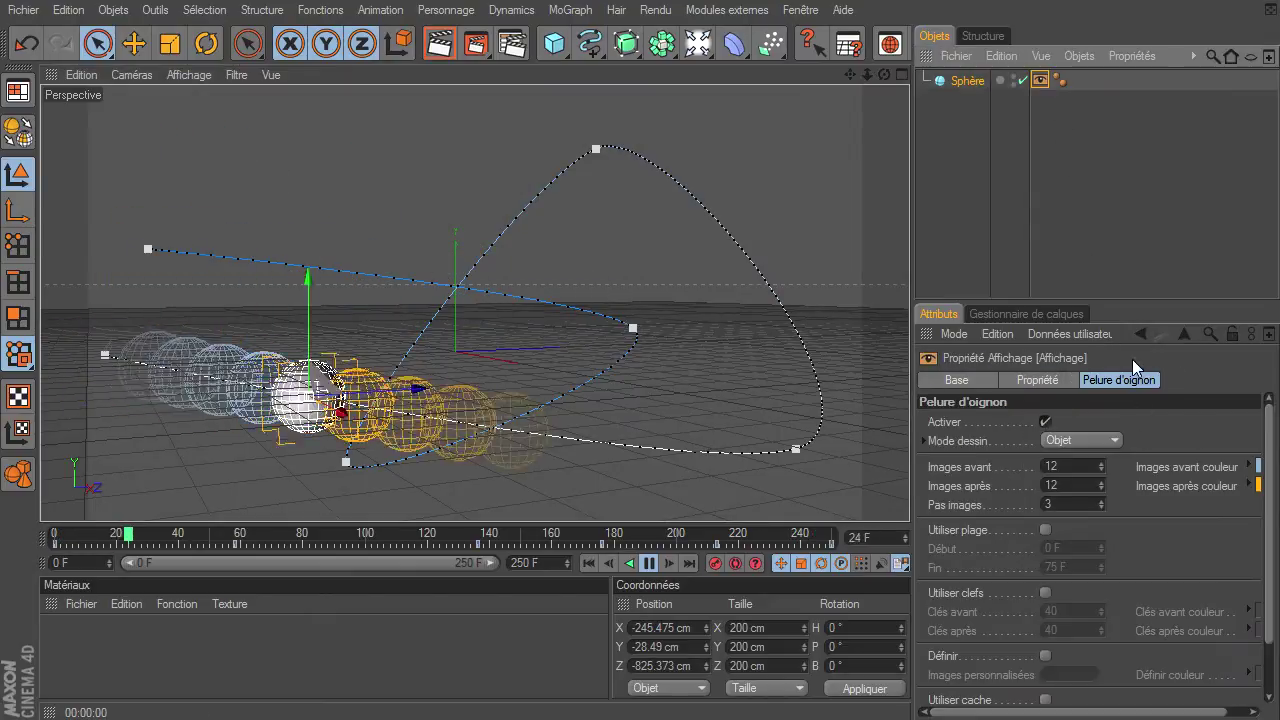
pyautogui.click(1061, 376)
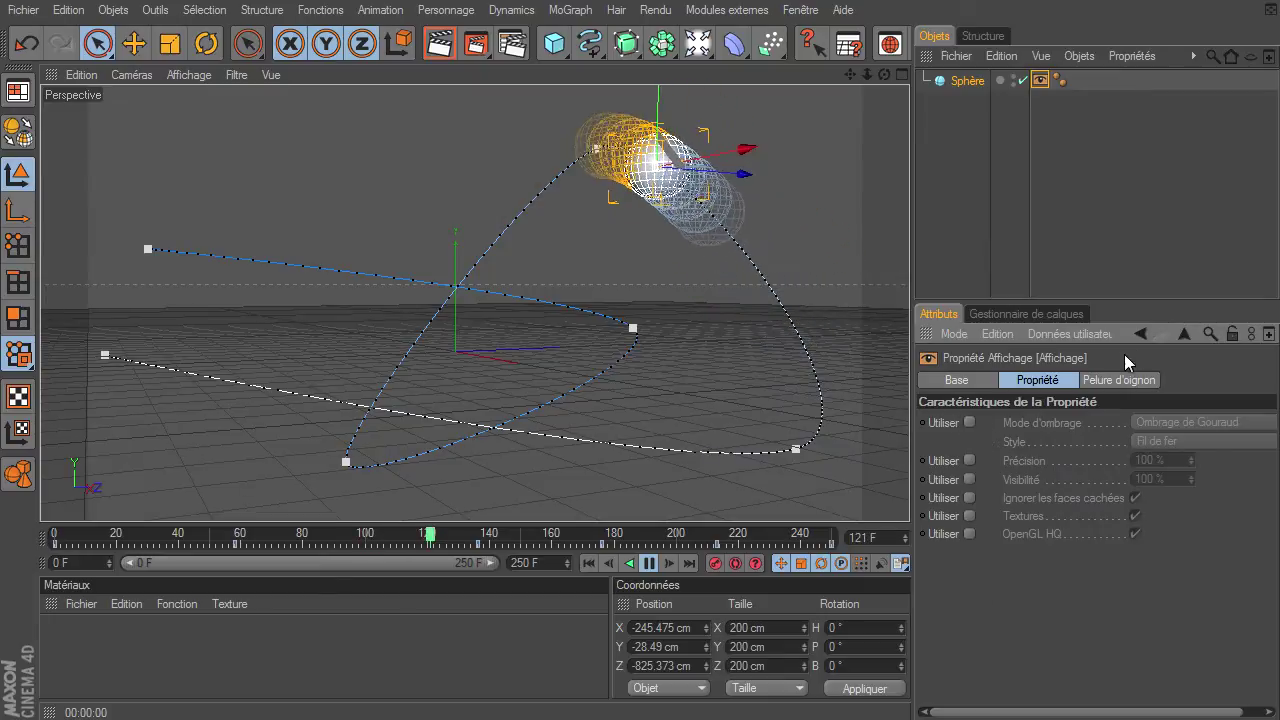
pyautogui.click(1105, 378)
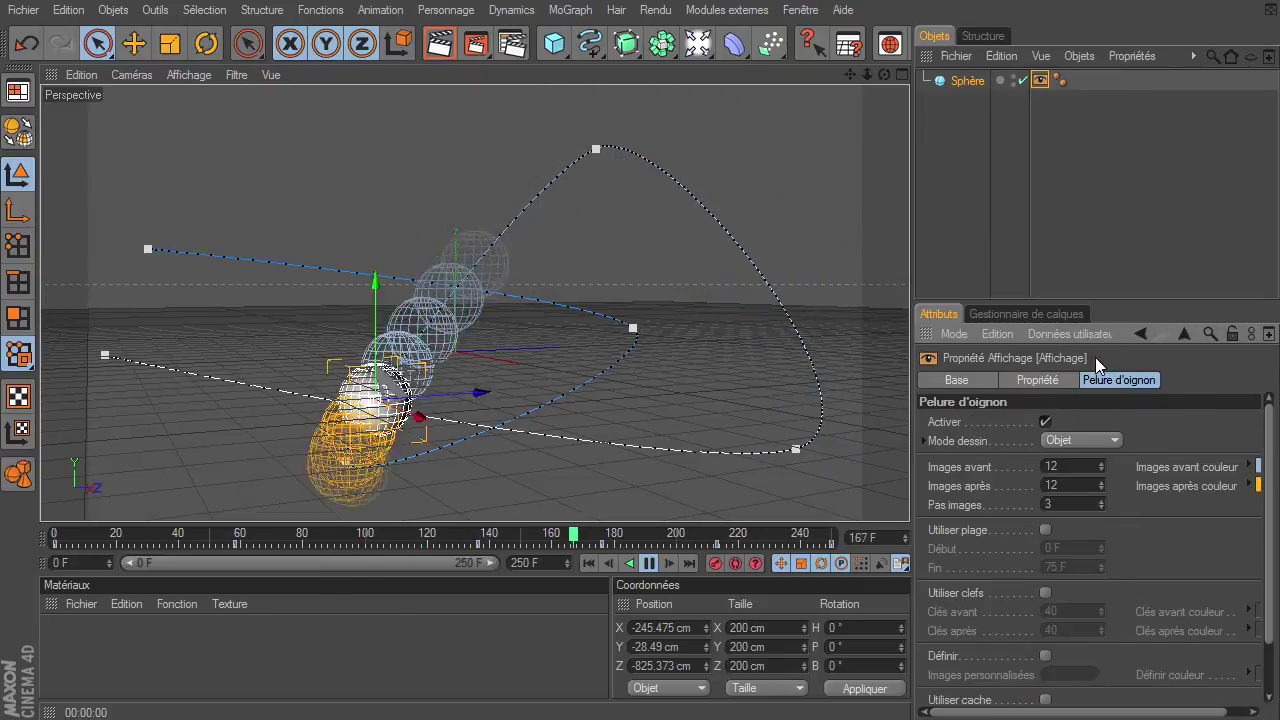
pyautogui.moveTo(1100, 302); pyautogui.dragTo(1098, 162)
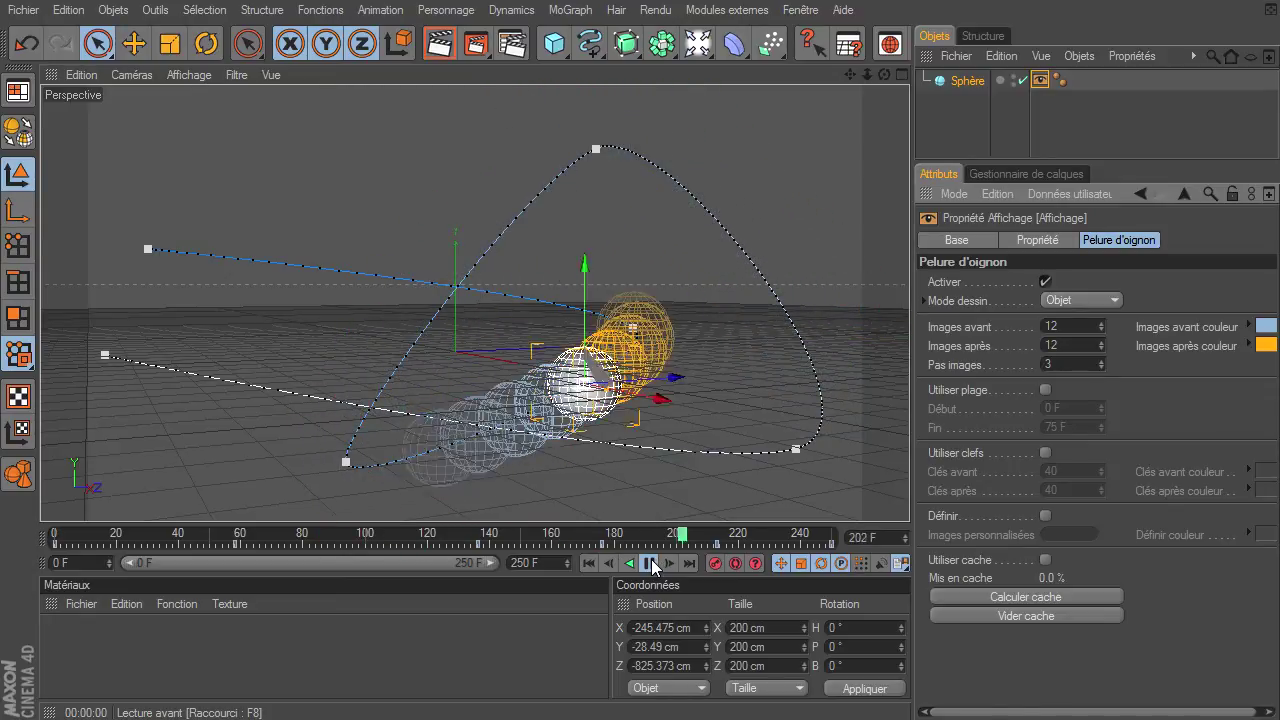
pyautogui.click(651, 564)
pyautogui.click(589, 563)
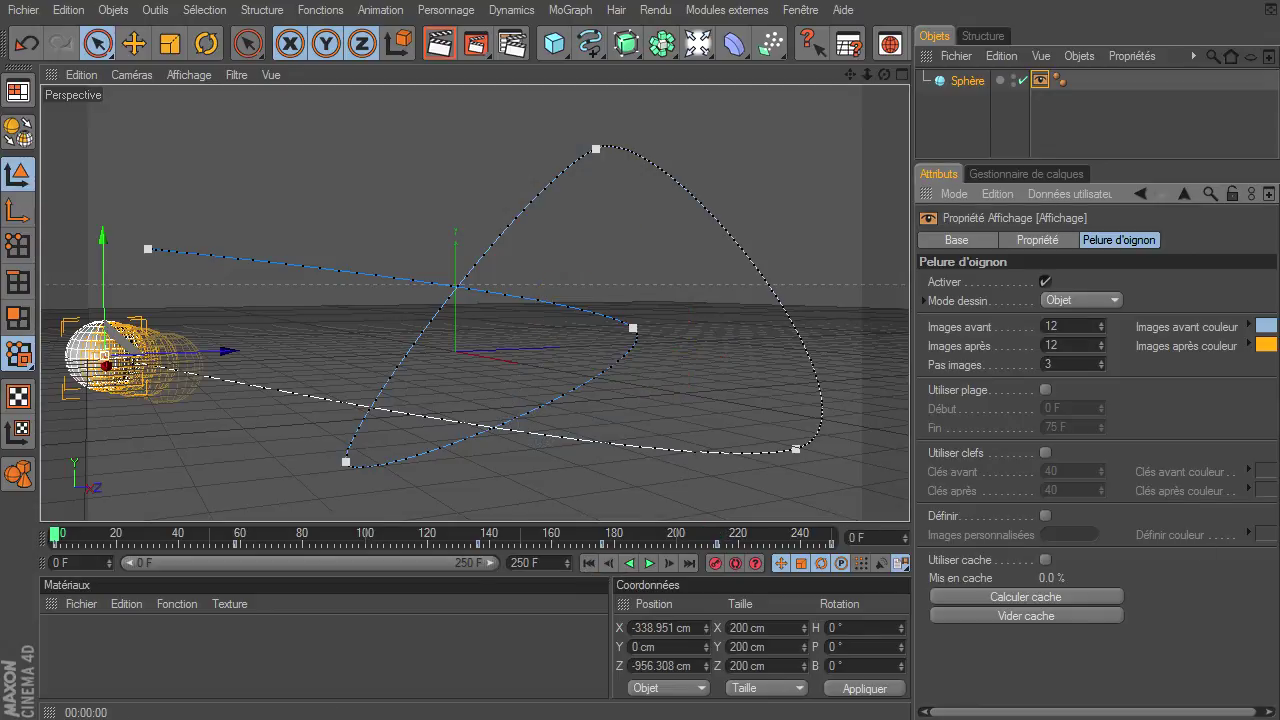